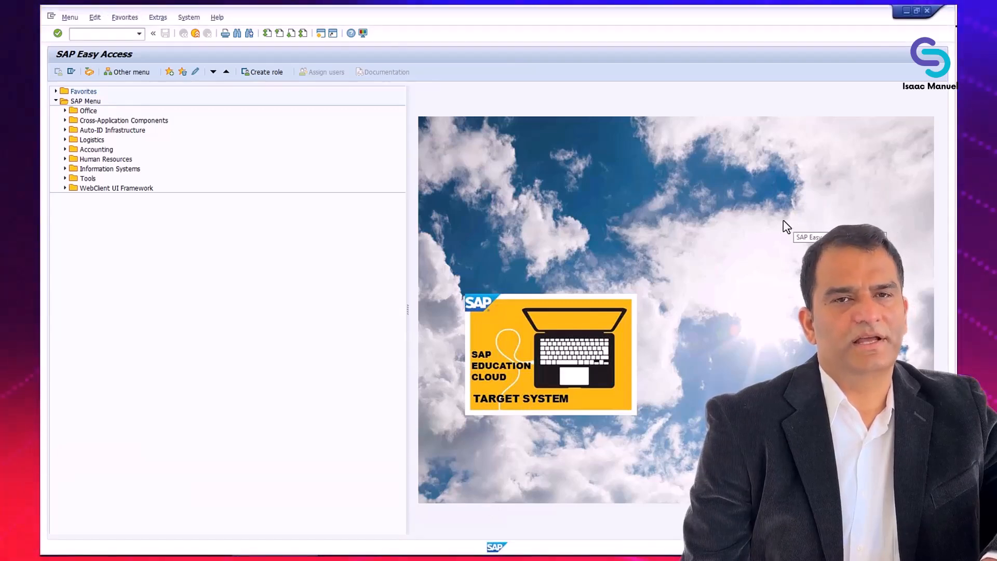
# Open transaction CK11N under Product Cost Planning's Material Costing to create a cost estimate with quantity structure
pyautogui.click(65, 149)
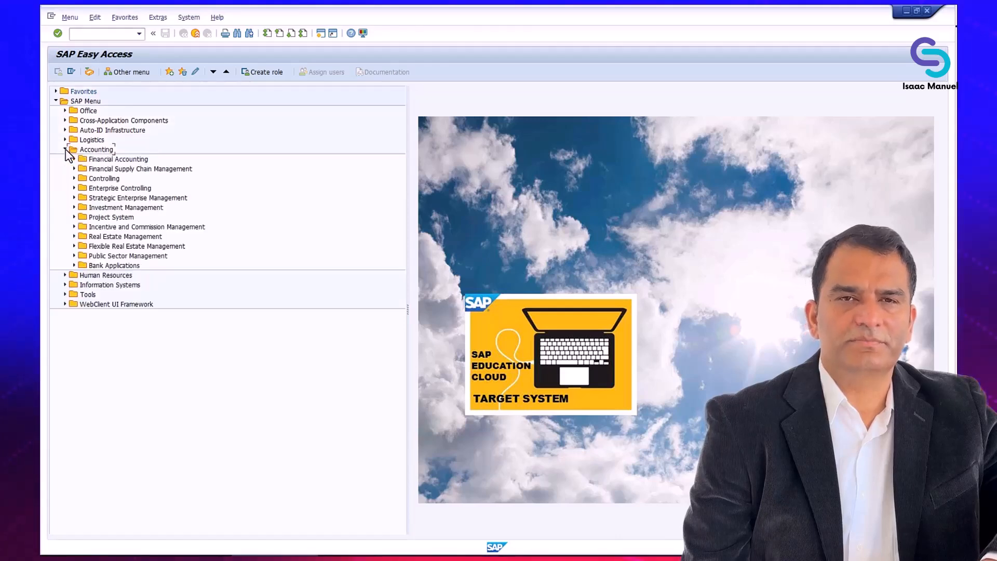
pyautogui.click(74, 178)
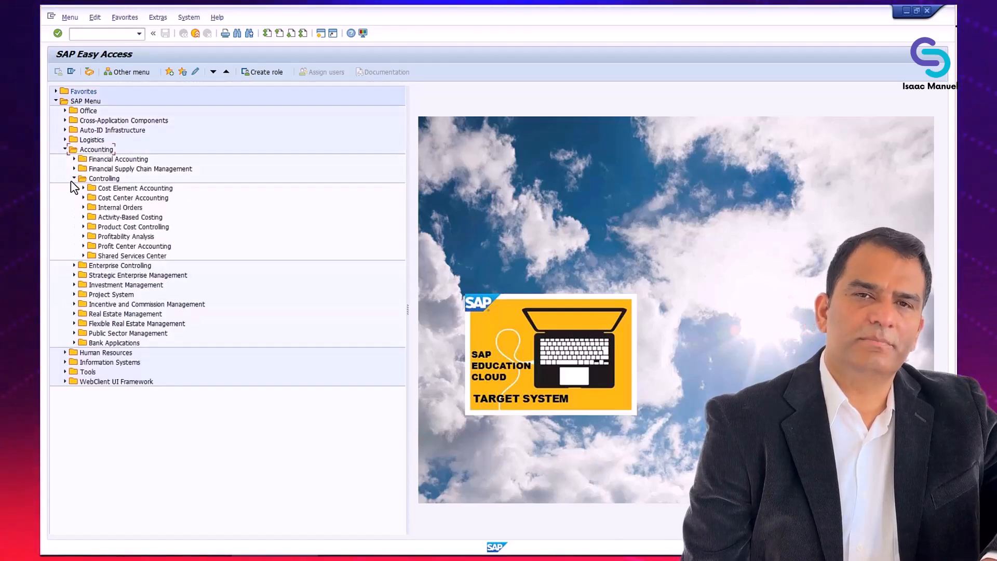
pyautogui.click(83, 227)
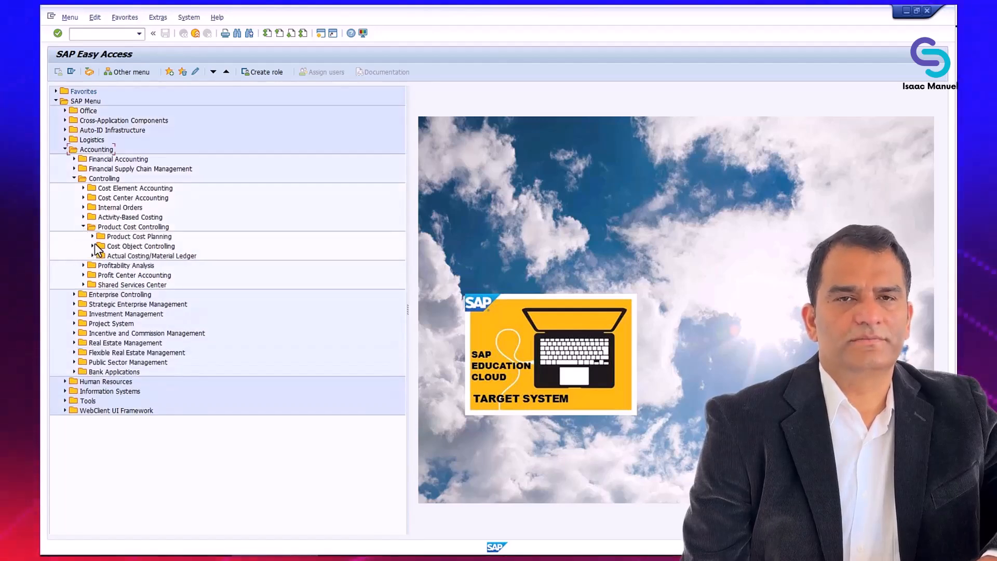
pyautogui.click(93, 236)
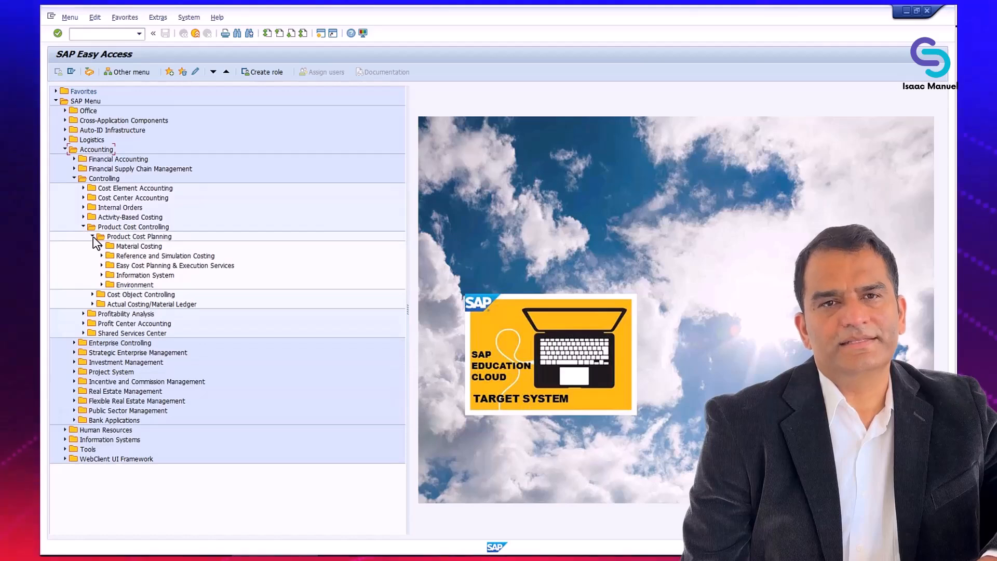
pyautogui.click(101, 246)
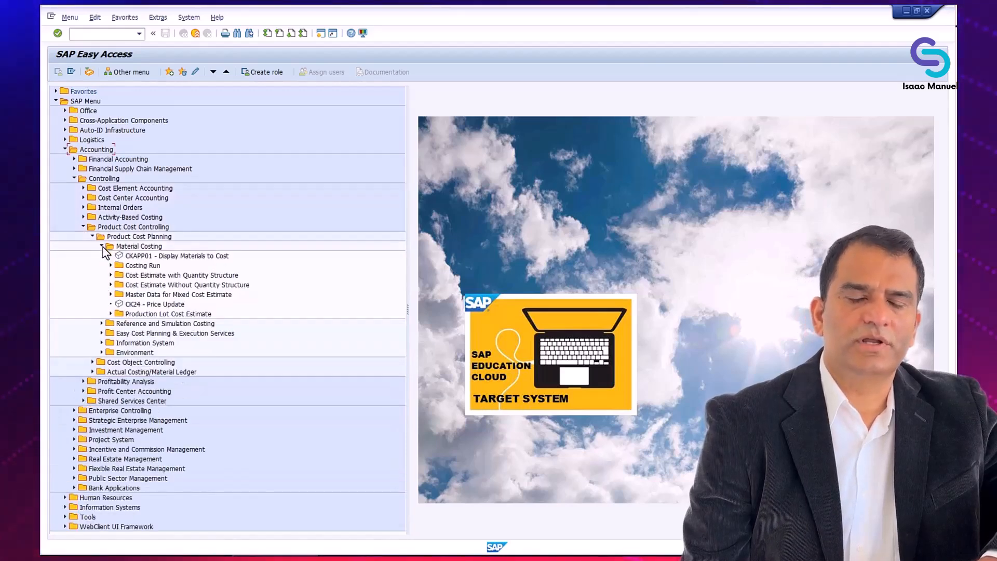
pyautogui.click(111, 275)
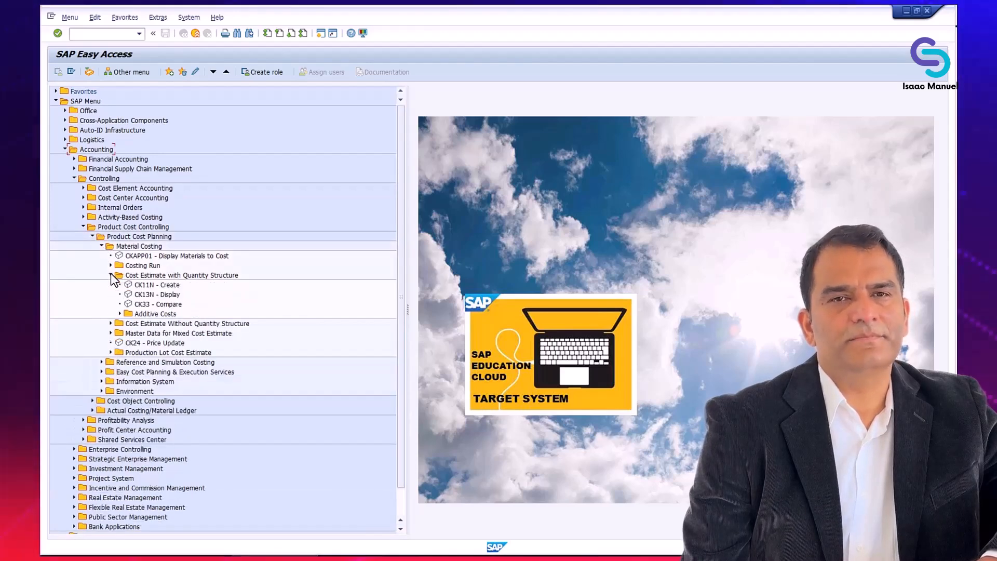
pyautogui.click(156, 285)
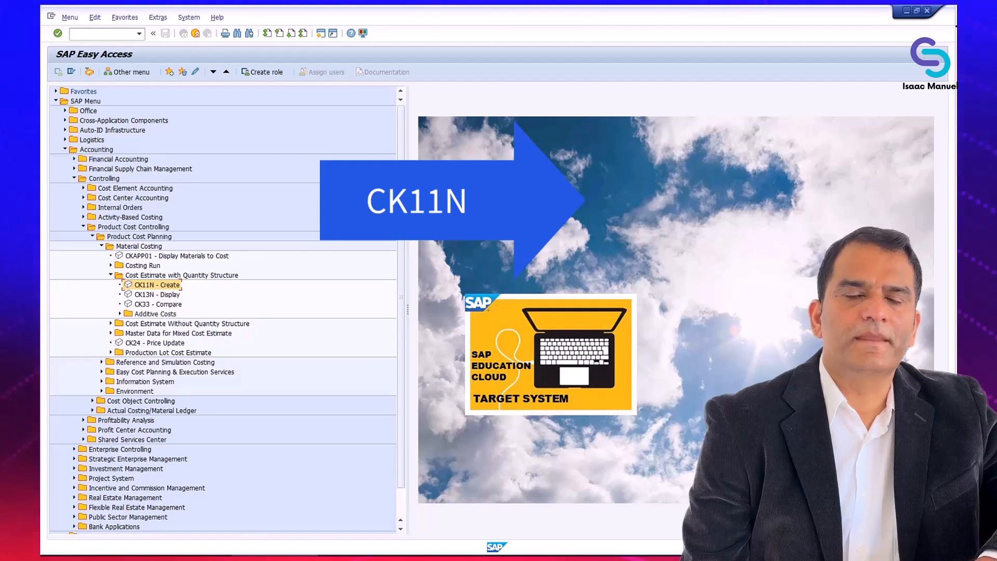
pyautogui.doubleClick(158, 284)
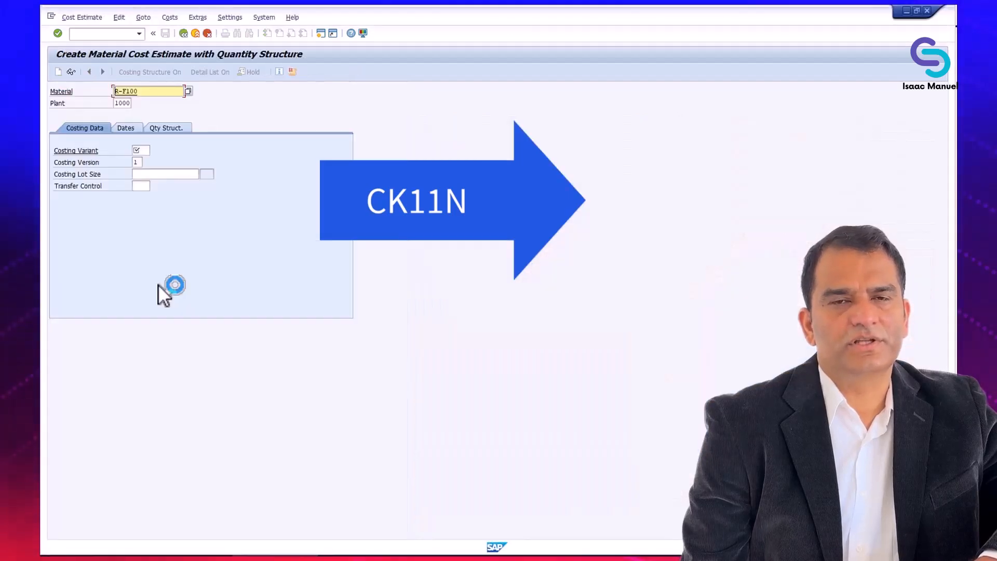
# Enter costing variant PPC1 and costing lot size 1 for material R-F100, and continue to the costing dates
pyautogui.click(145, 151)
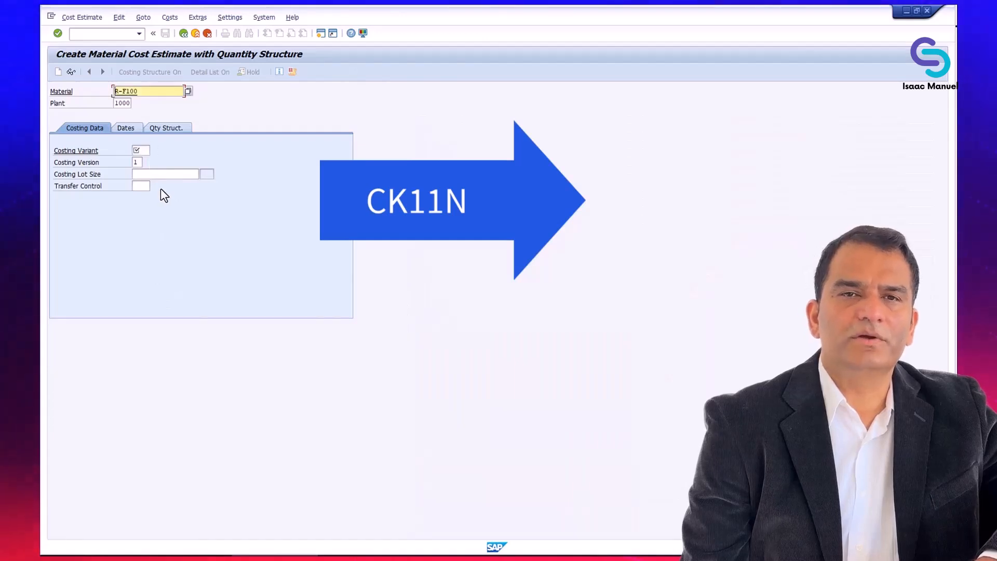
pyautogui.click(145, 154)
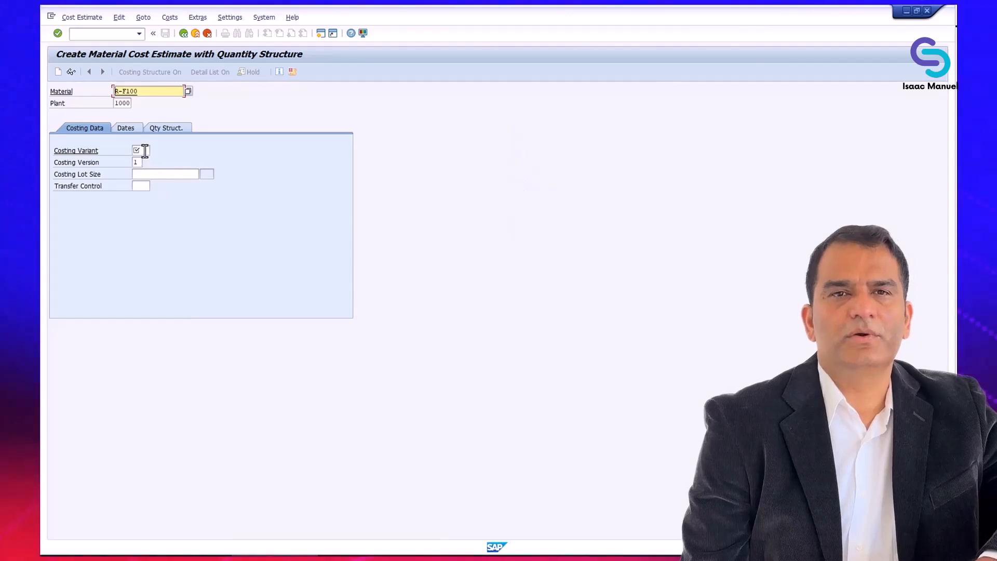
pyautogui.click(145, 152)
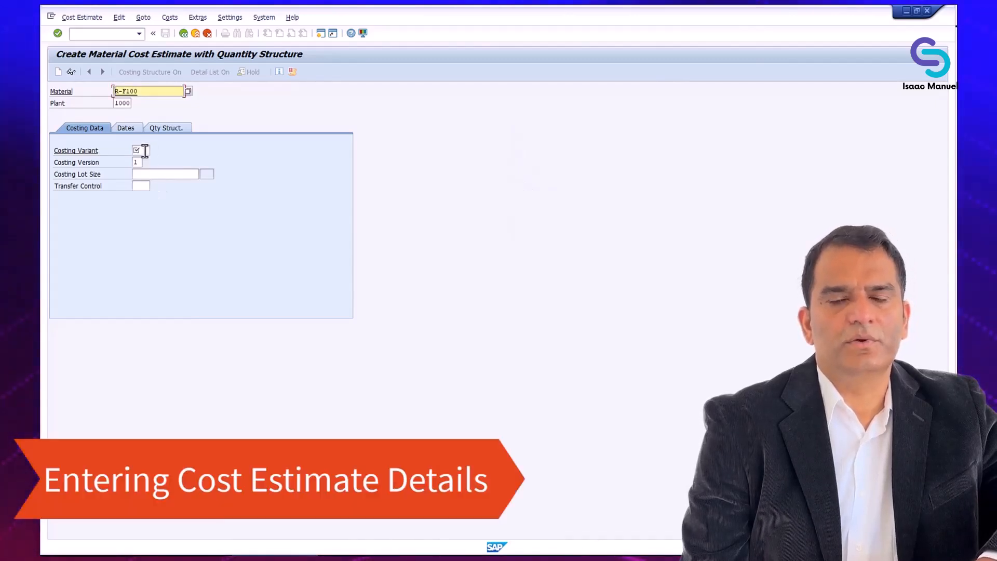
pyautogui.click(144, 151)
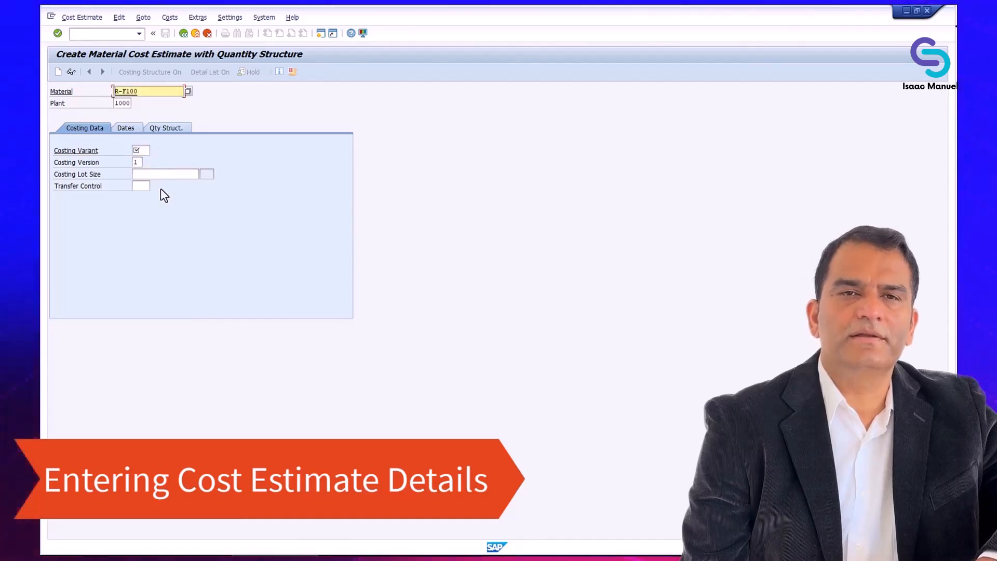
pyautogui.click(144, 151)
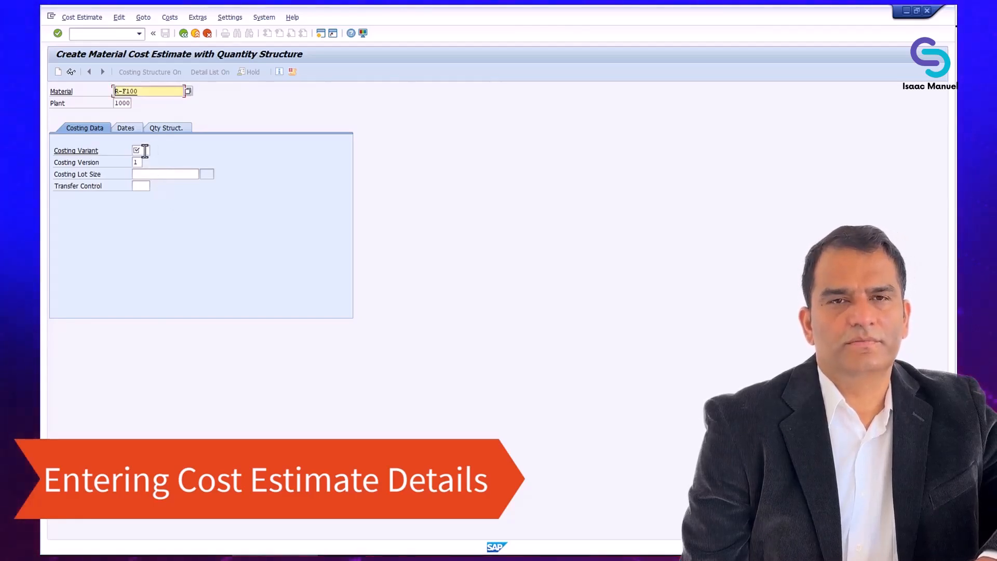
pyautogui.click(144, 151)
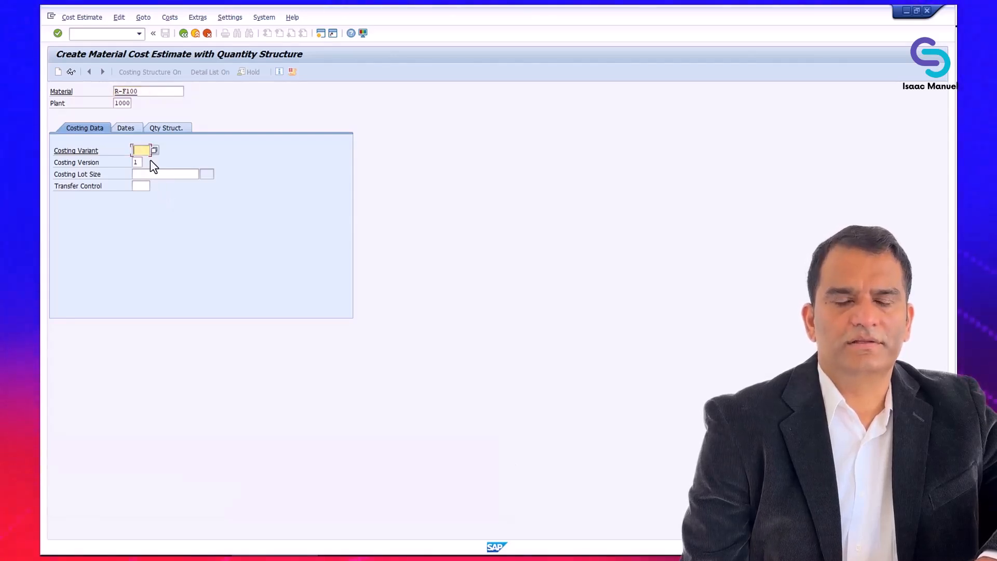
pyautogui.write('Pp')
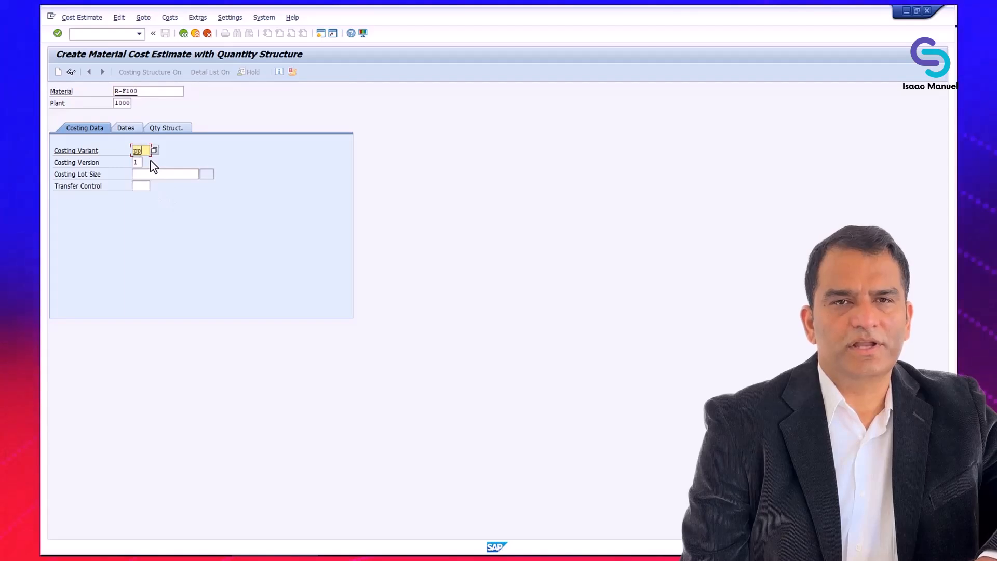
pyautogui.write('c1')
pyautogui.press('Tab')
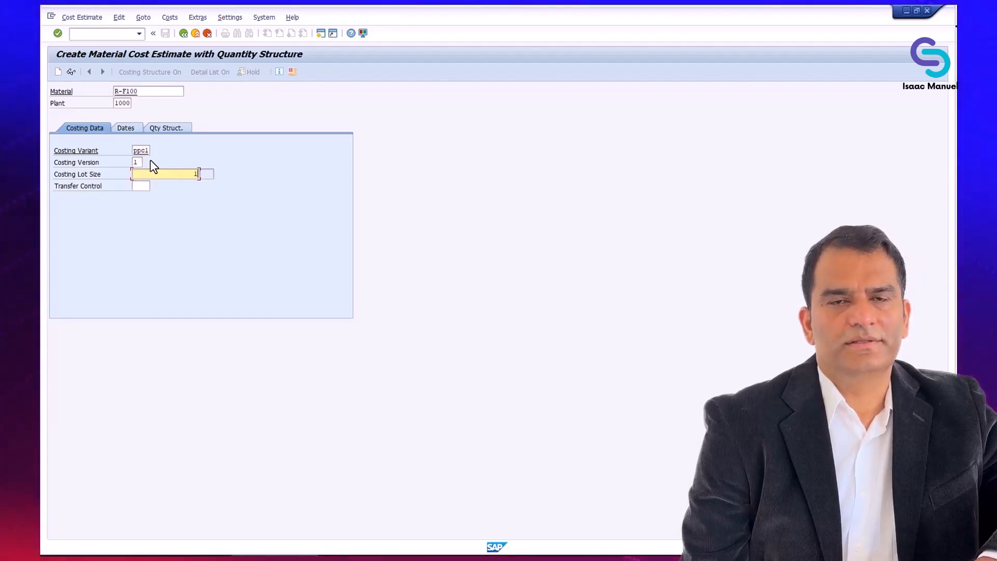
pyautogui.press('Tab')
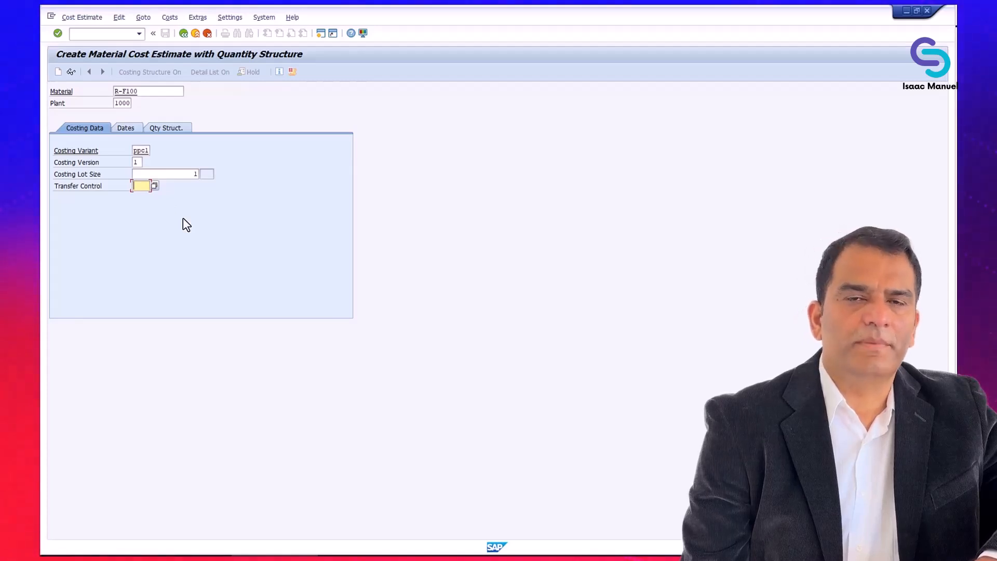
pyautogui.press('Return')
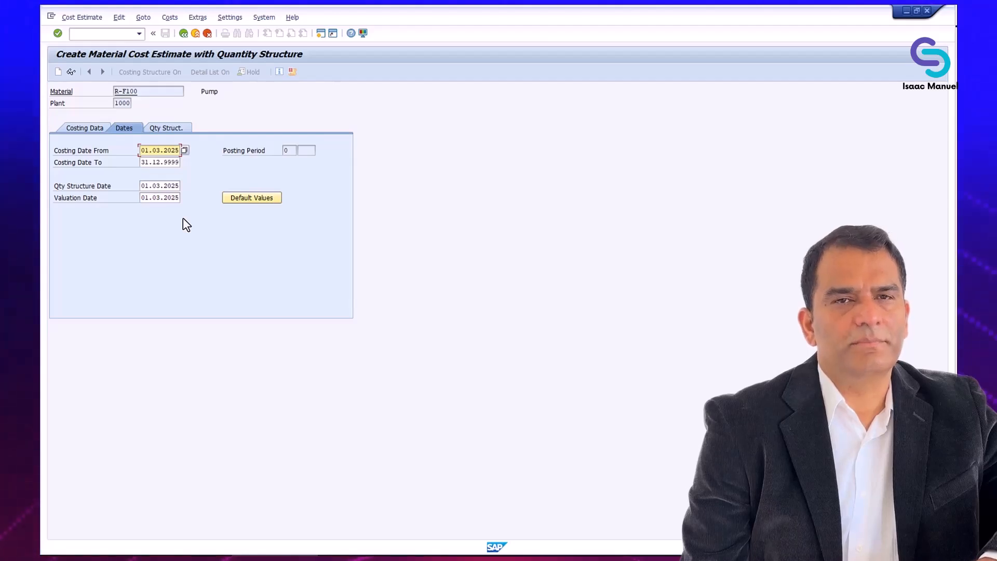
# Set the Costing Date From to 27.02.2025 and run the cost estimate for the pump
pyautogui.click(184, 151)
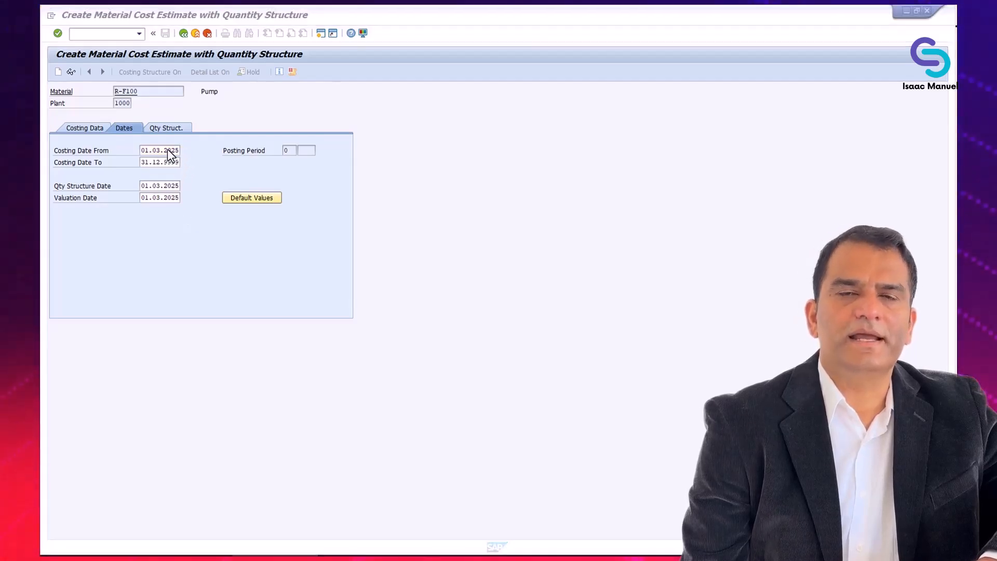
pyautogui.click(167, 150)
pyautogui.click(185, 151)
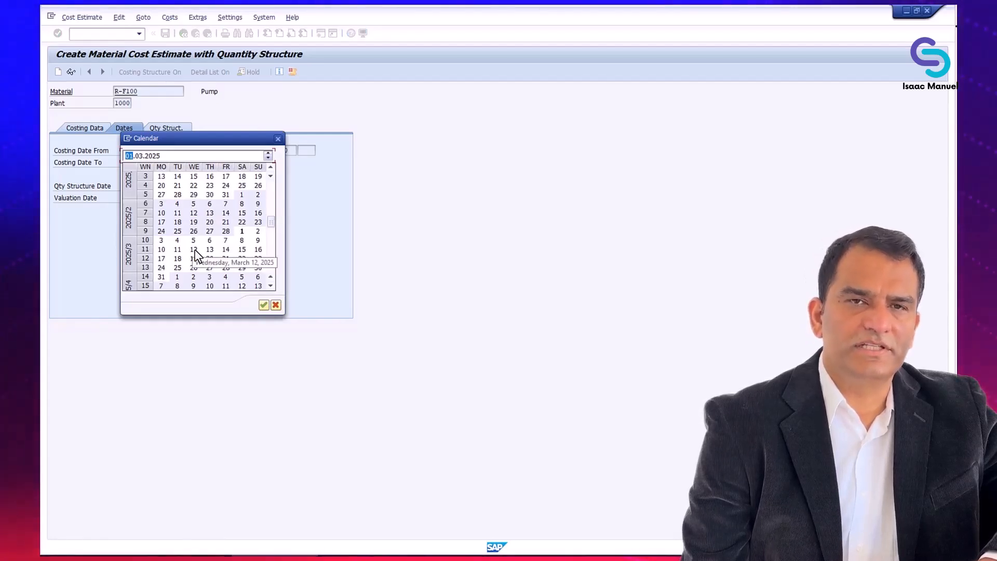
pyautogui.doubleClick(211, 232)
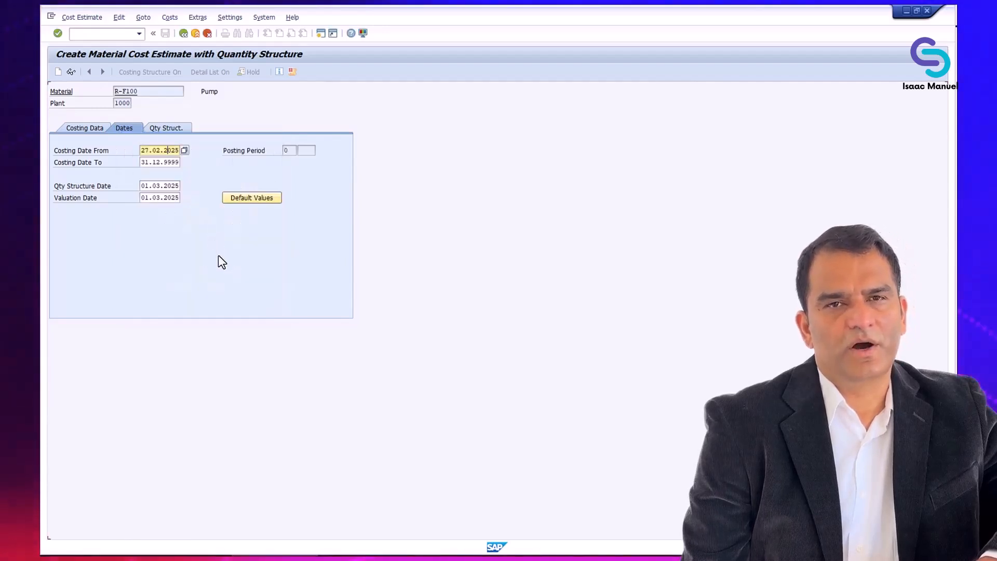
pyautogui.press('Return')
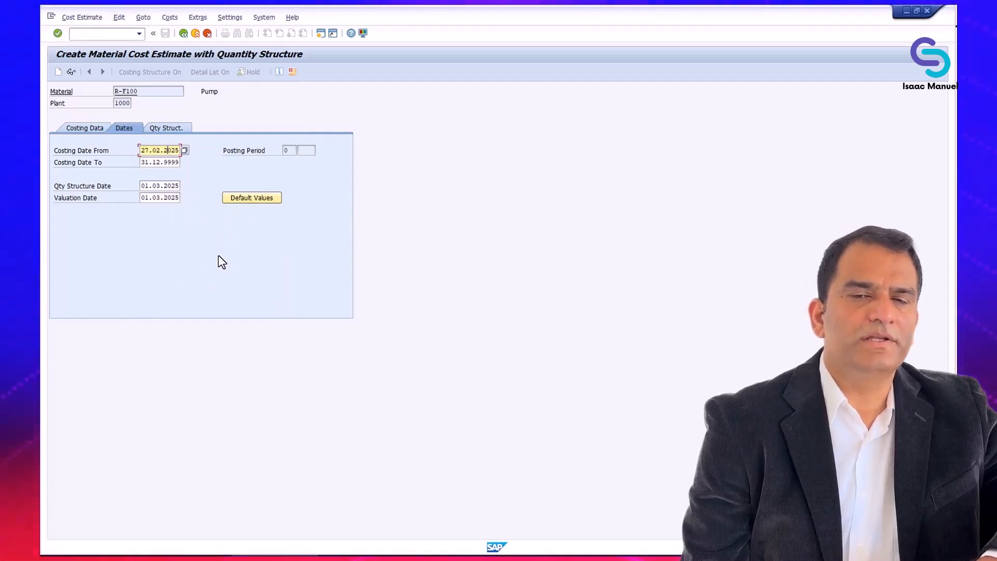
pyautogui.press('Return')
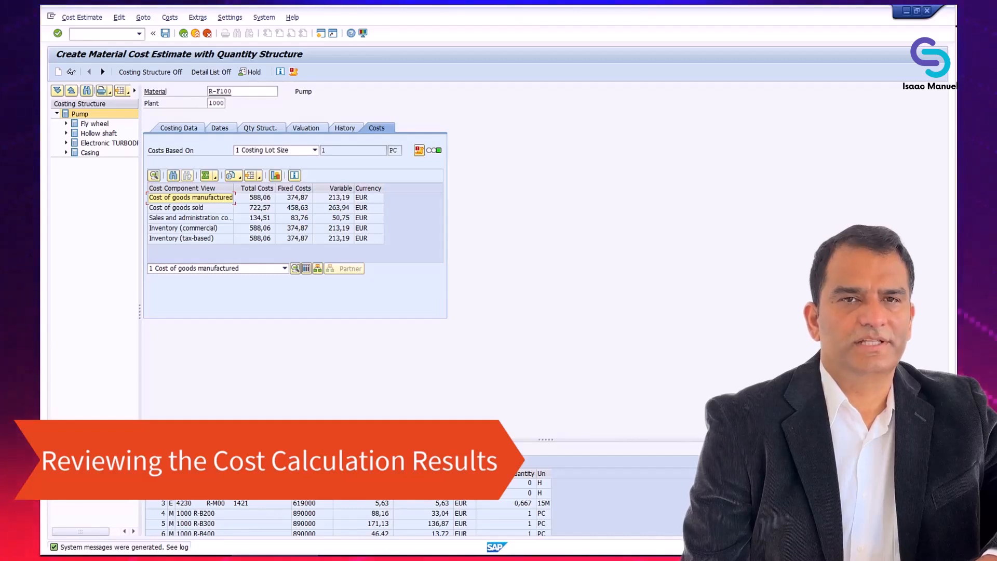
# Widen the costing structure area, expand all levels under Pump, and widen the column with the component names
pyautogui.click(667, 305)
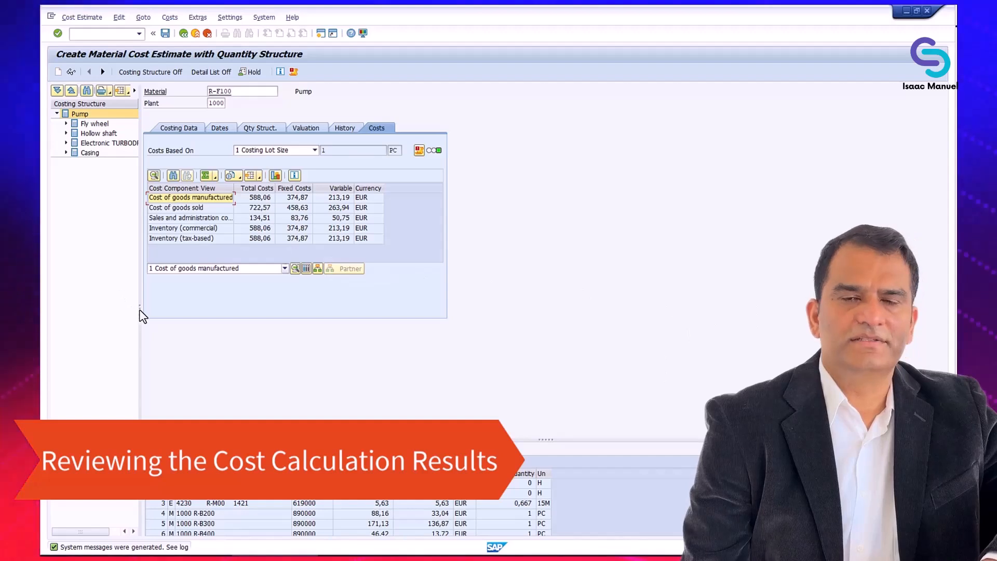
pyautogui.moveTo(140, 313); pyautogui.dragTo(319, 327)
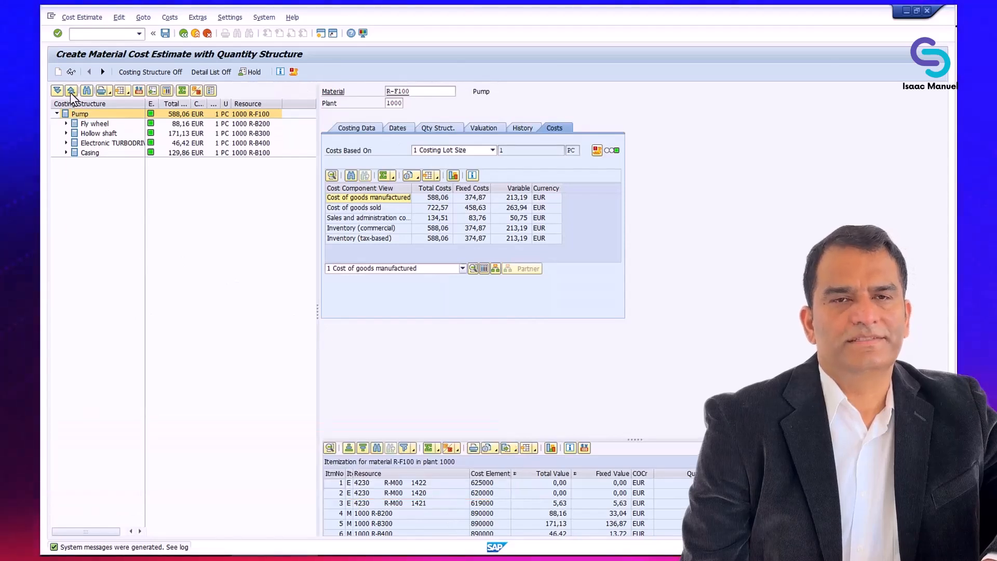
pyautogui.click(57, 90)
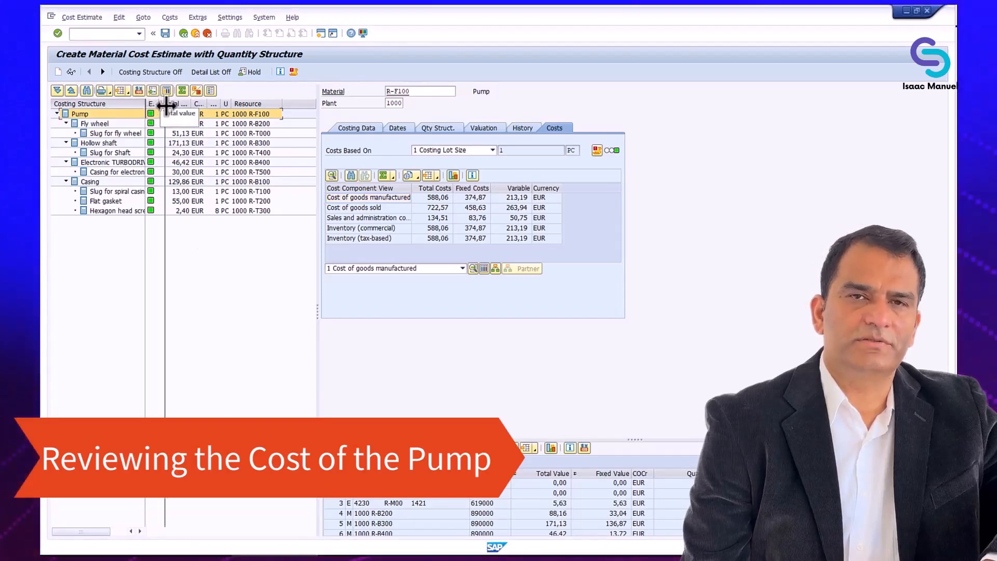
pyautogui.moveTo(165, 106); pyautogui.dragTo(167, 106)
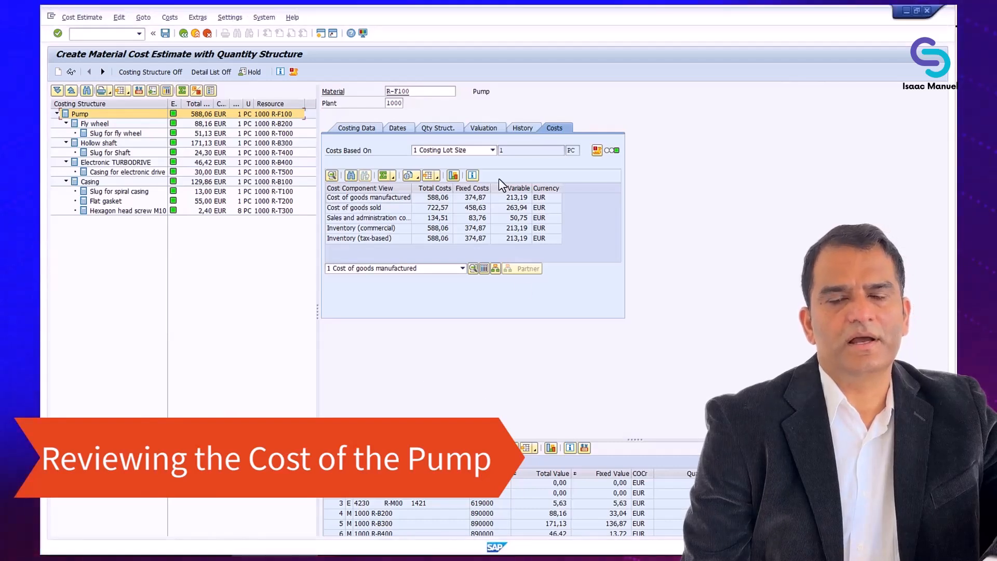
# Base the displayed pump costs on User Entry
pyautogui.click(493, 150)
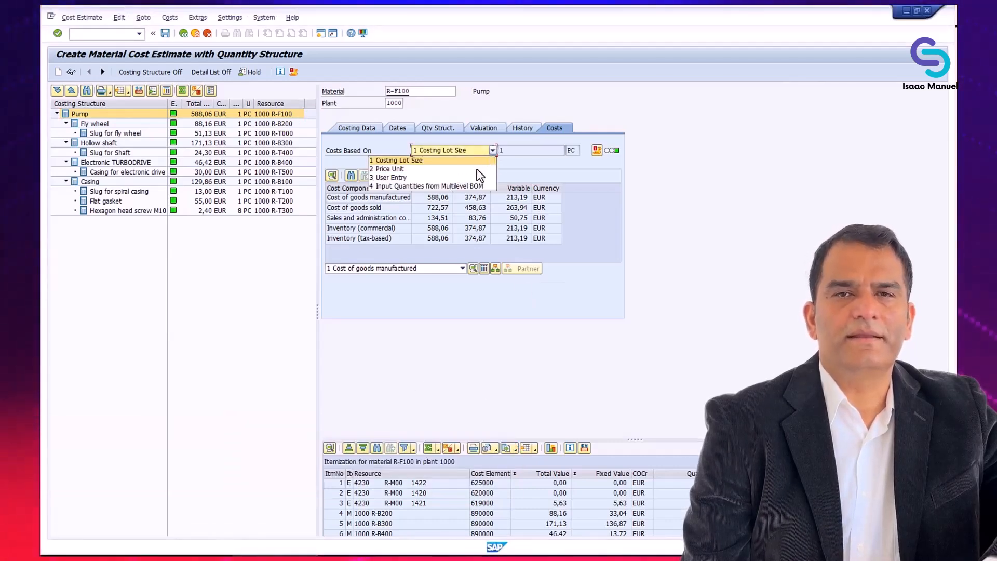
pyautogui.click(473, 180)
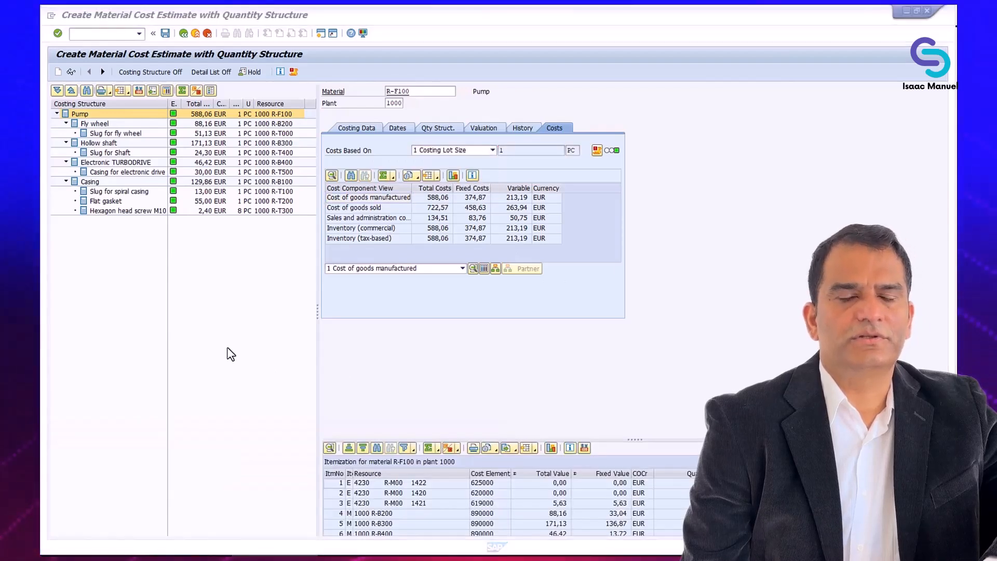
pyautogui.click(230, 354)
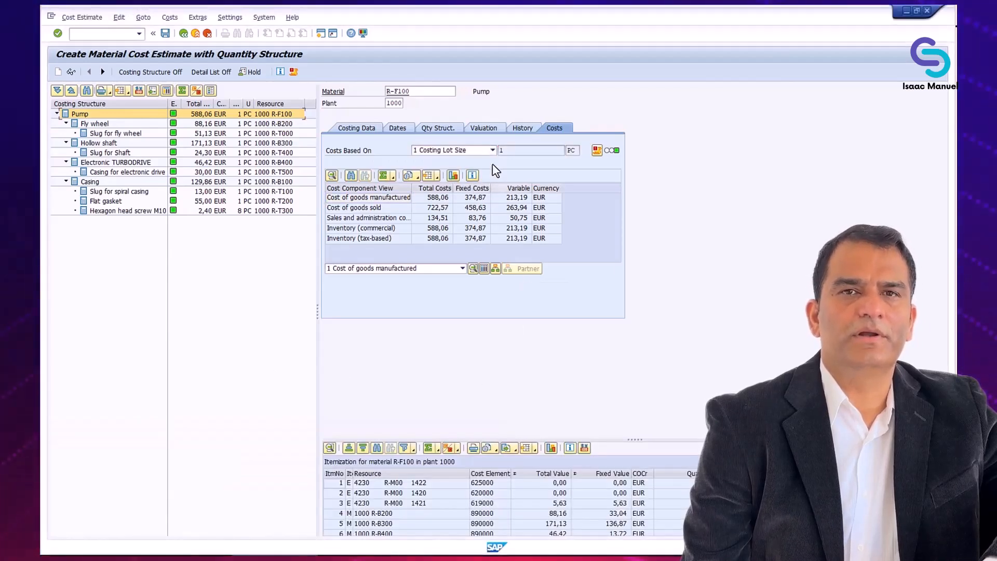
pyautogui.click(494, 150)
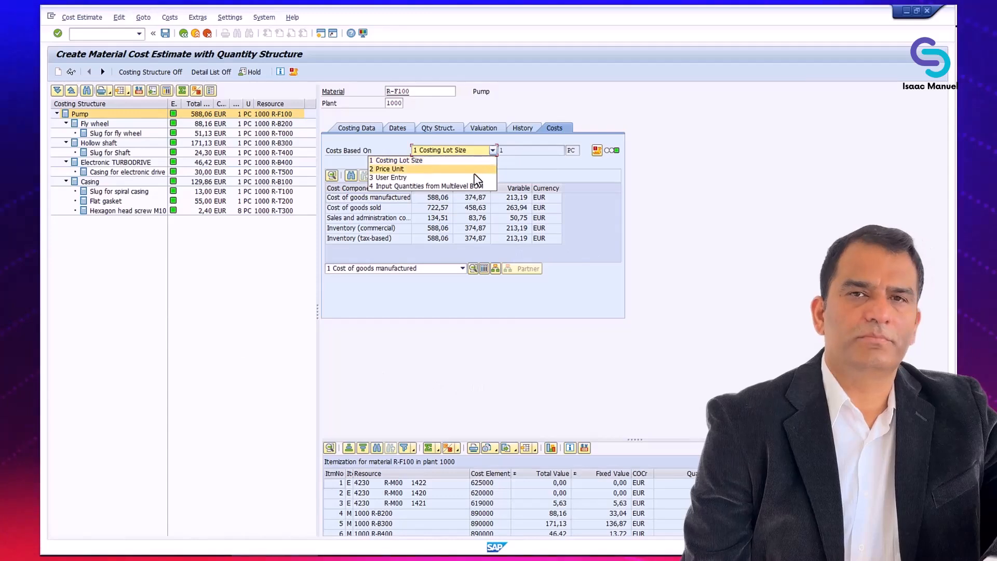
pyautogui.click(468, 177)
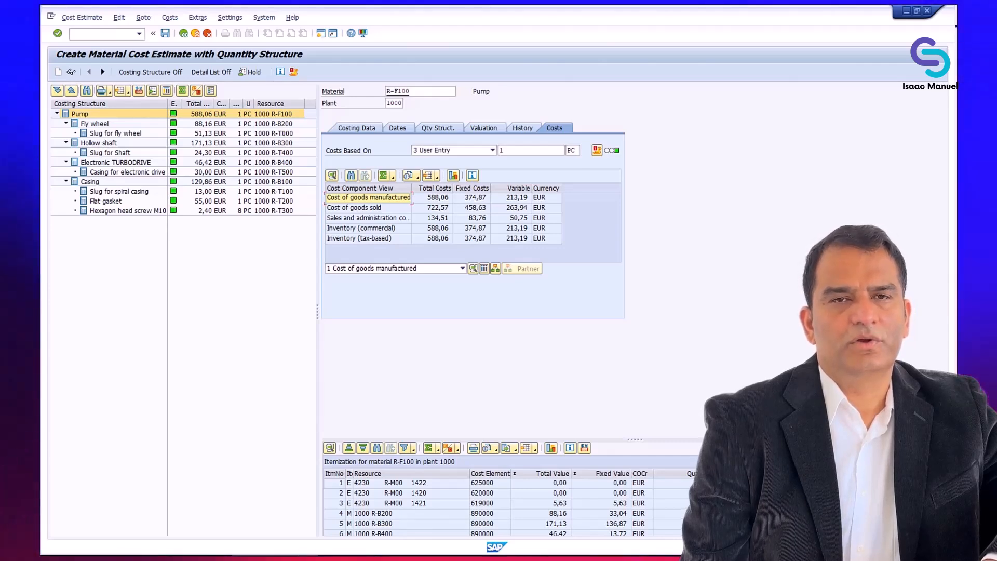
pyautogui.hotkey('alt', 'Tab')
pyautogui.hotkey('alt', 'Tab')
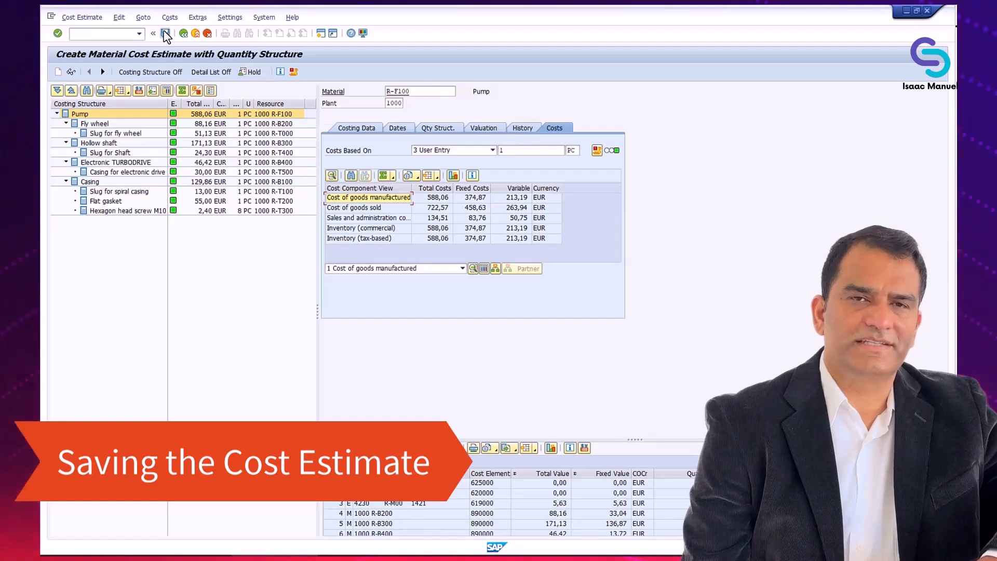
# Save the pump's cost estimate with the cost component split, itemization and log
pyautogui.click(165, 34)
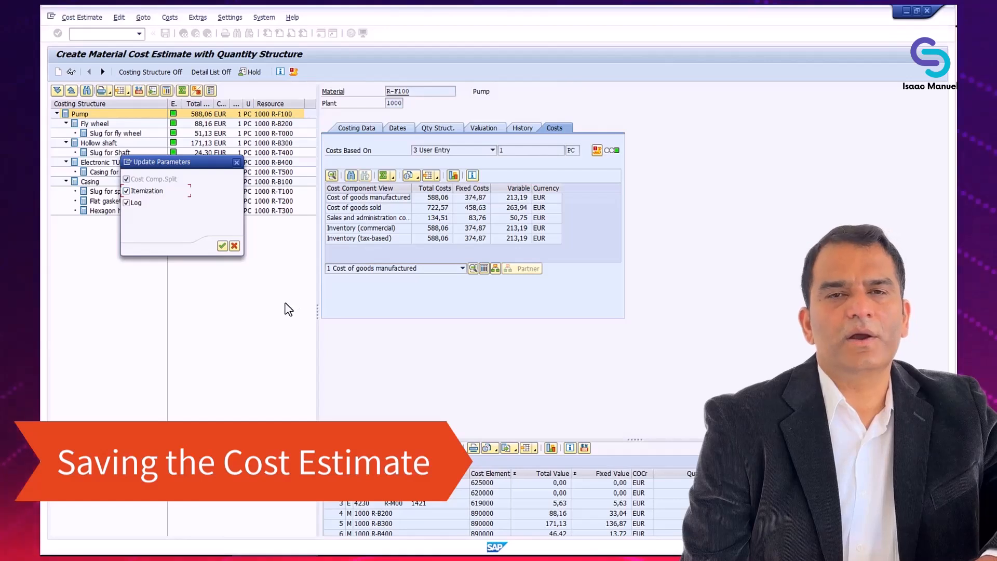
pyautogui.click(223, 246)
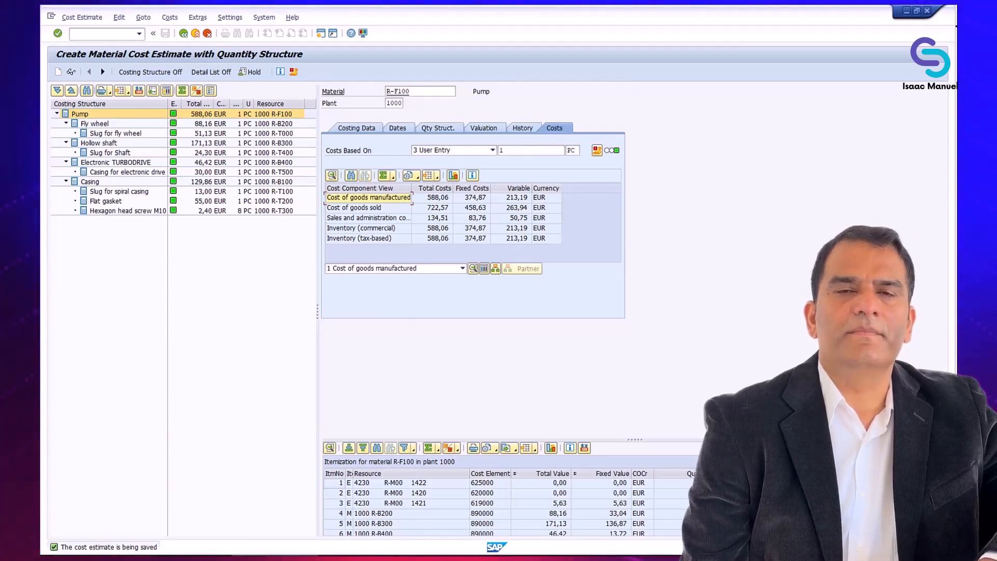
# Open the CK24 price update and enter company code 1000, plant 1000 and material R-F100, with Test Run switched off
pyautogui.click(196, 34)
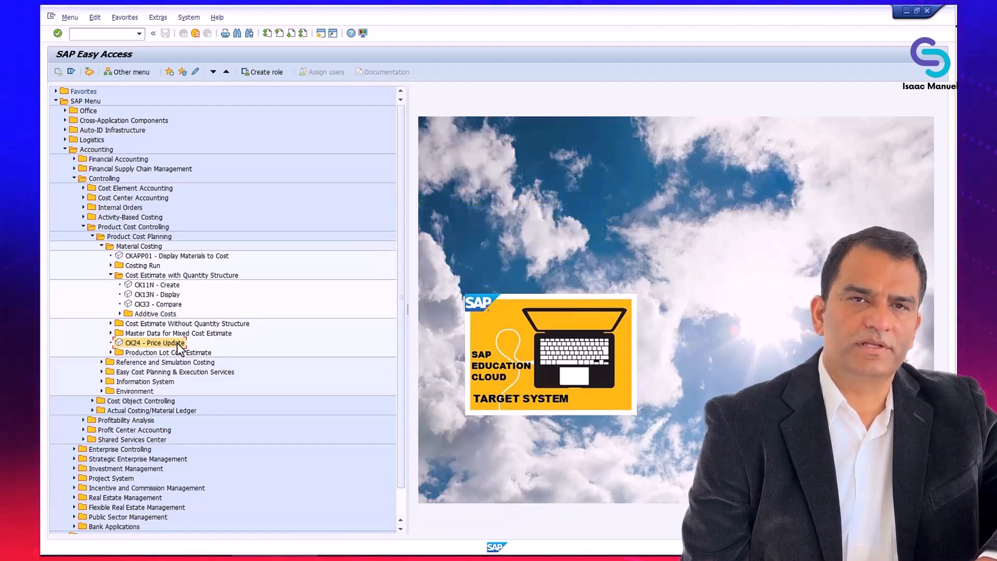
pyautogui.doubleClick(177, 343)
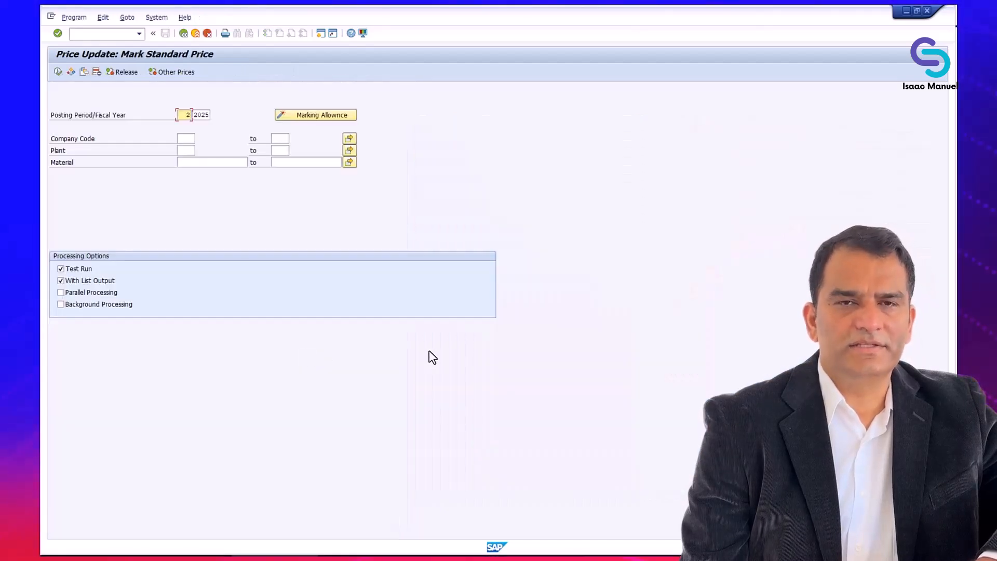
pyautogui.click(188, 138)
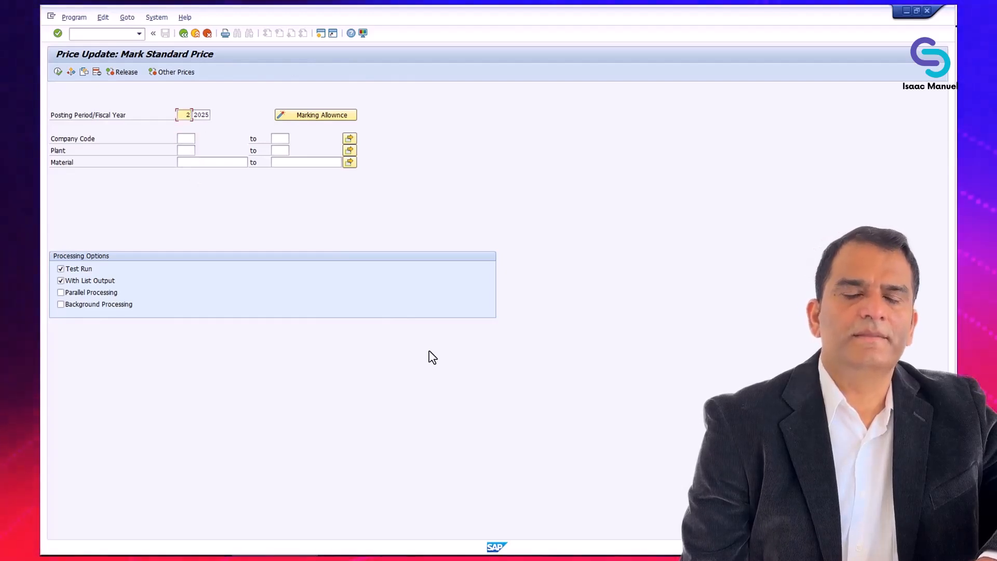
pyautogui.click(191, 140)
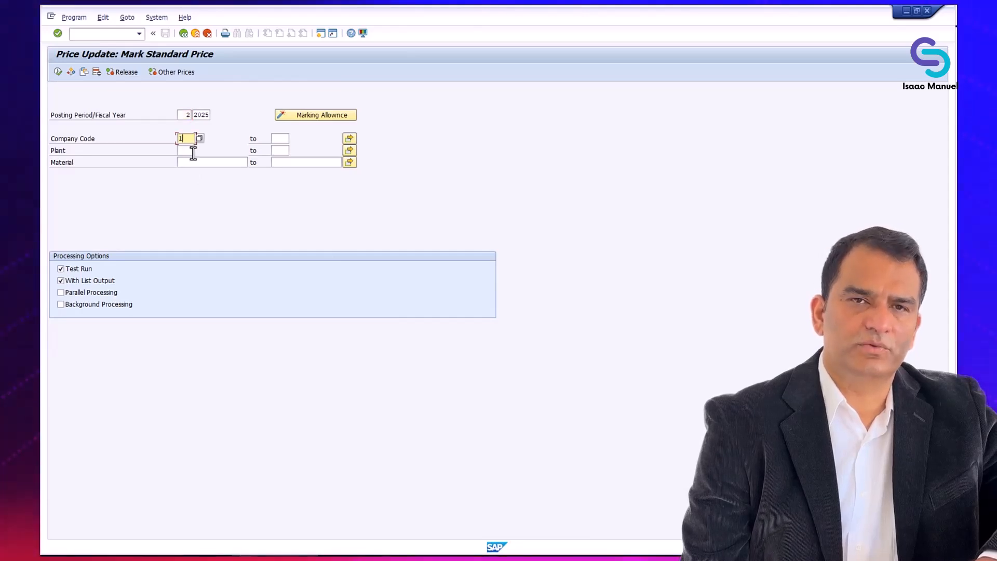
pyautogui.write('1000')
pyautogui.press('Tab')
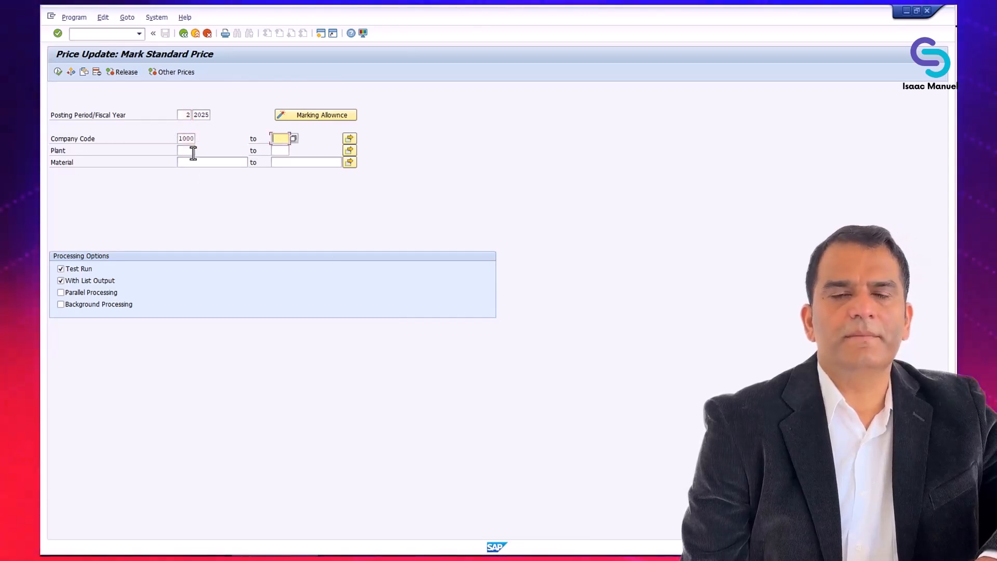
pyautogui.click(194, 152)
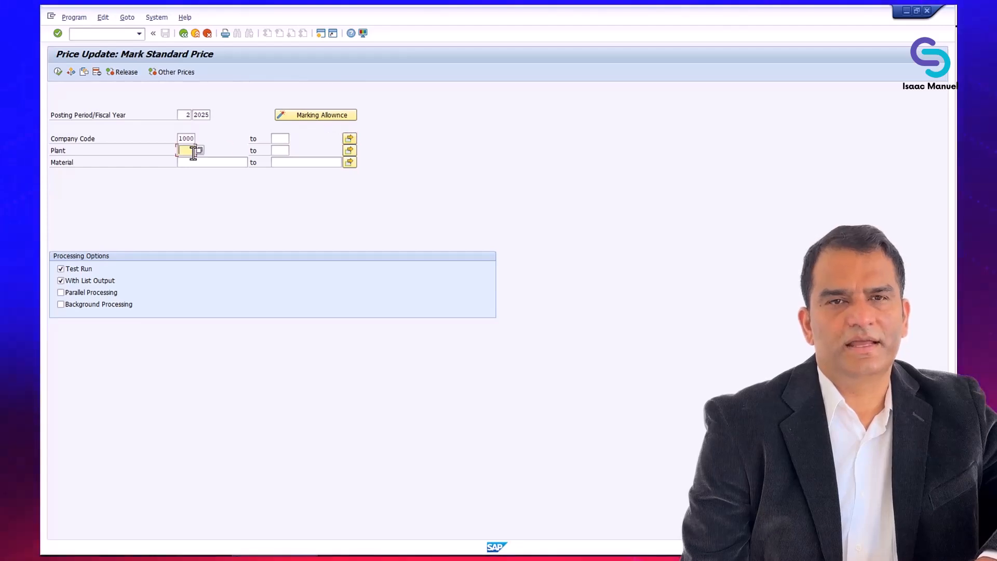
pyautogui.write('1000')
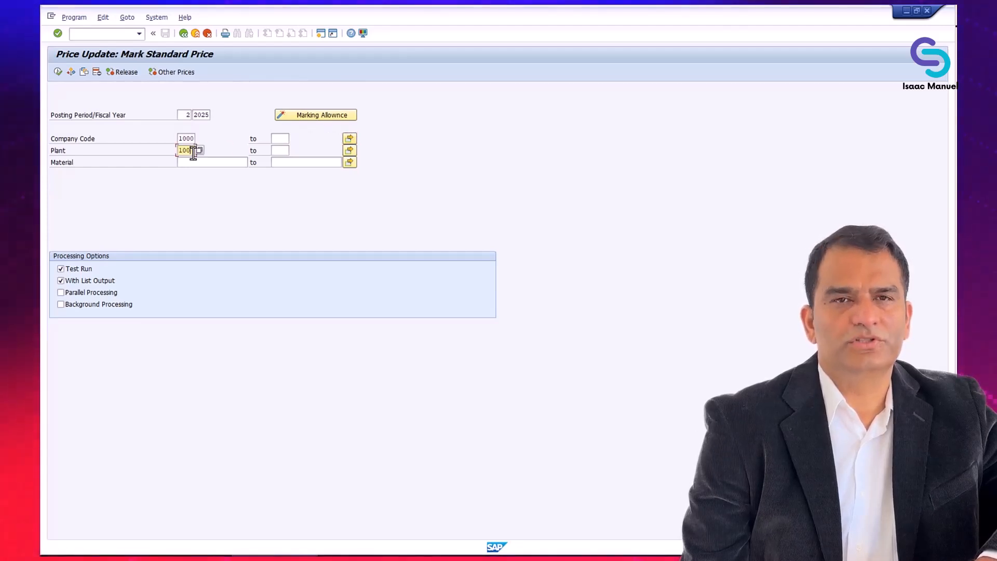
pyautogui.press('Tab')
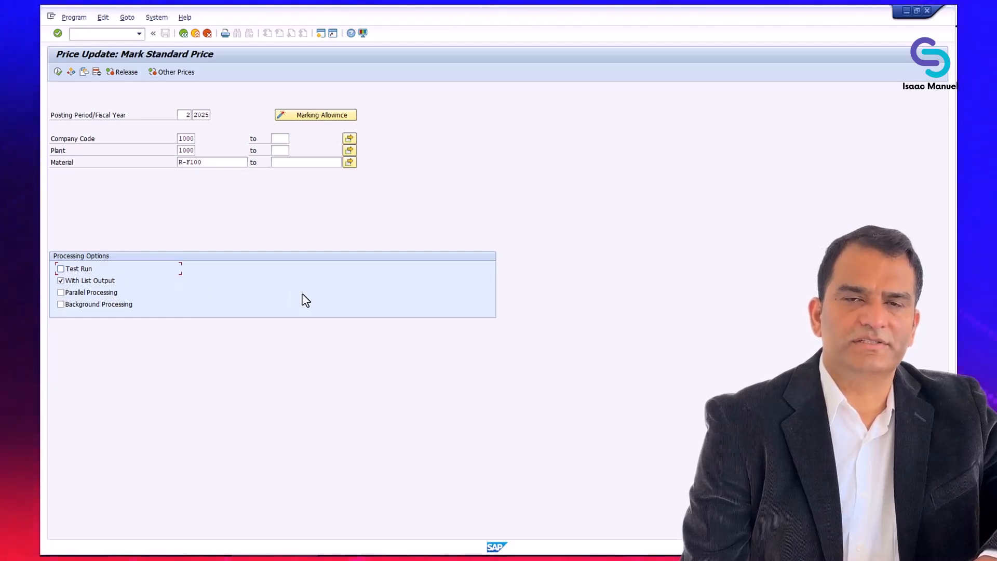
pyautogui.press('Tab')
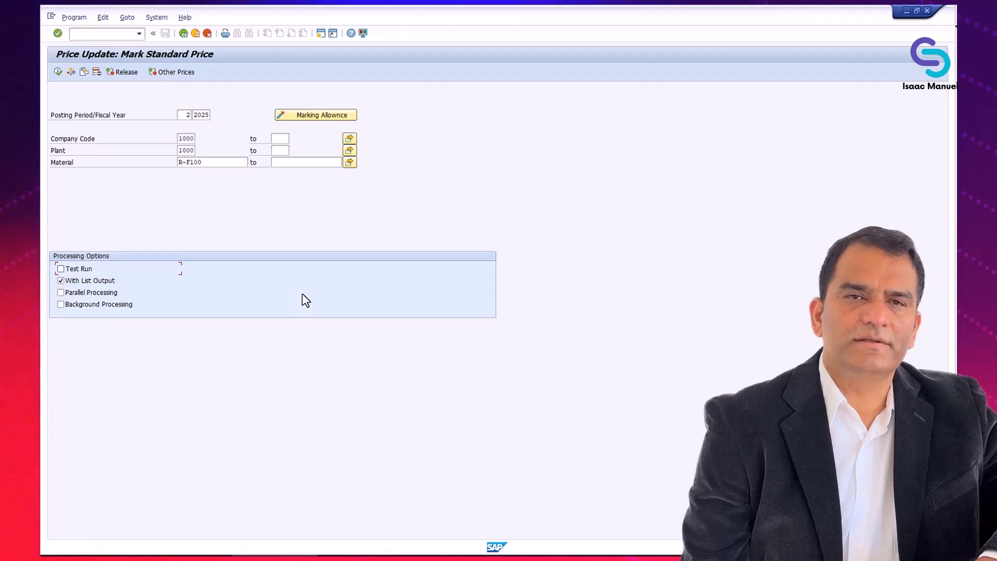
# Issue the marking allowance for company code 1000, Legal Valuation, with costing variant PPC1 and costing version 01, and return to the price marking selection
pyautogui.click(330, 118)
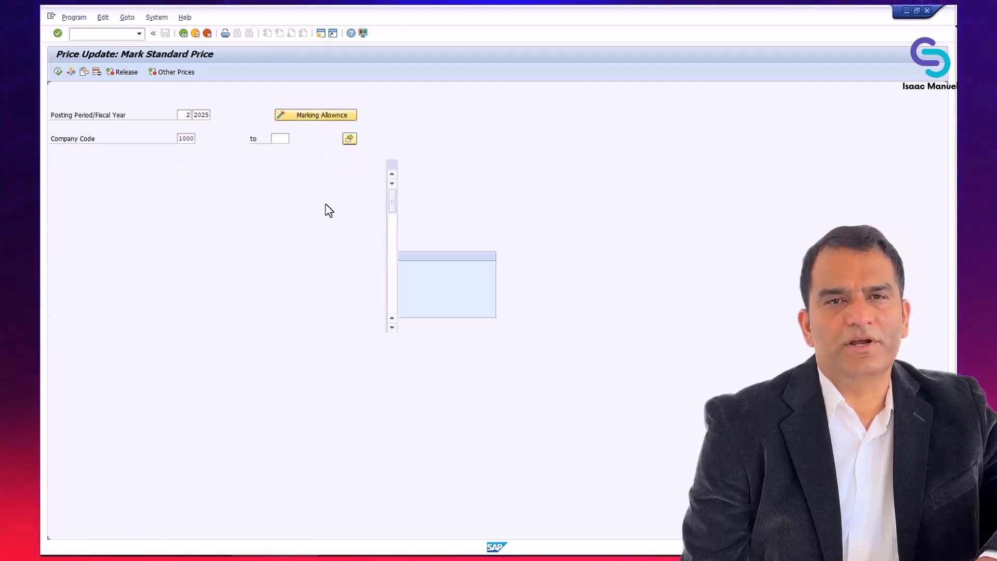
pyautogui.click(51, 195)
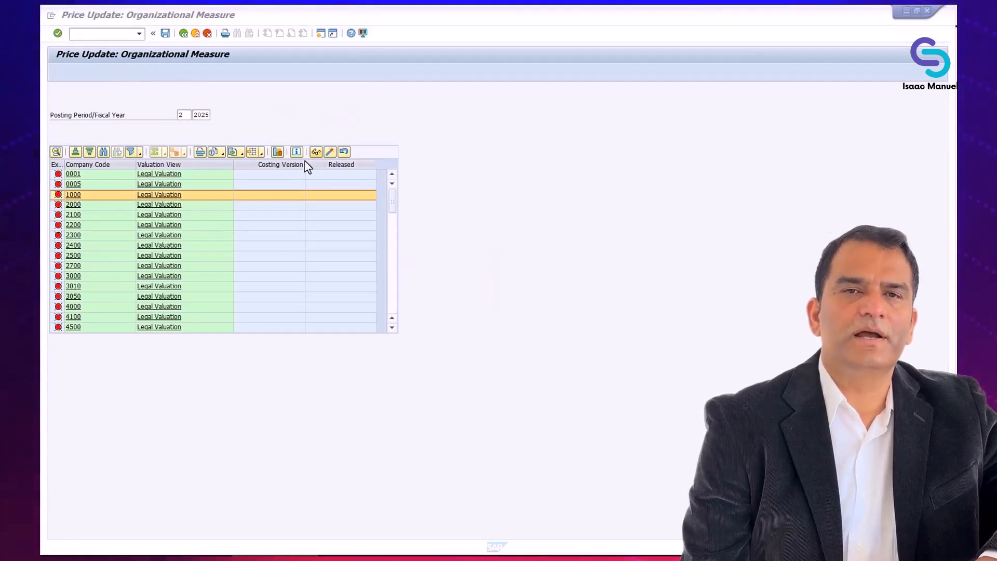
pyautogui.click(182, 196)
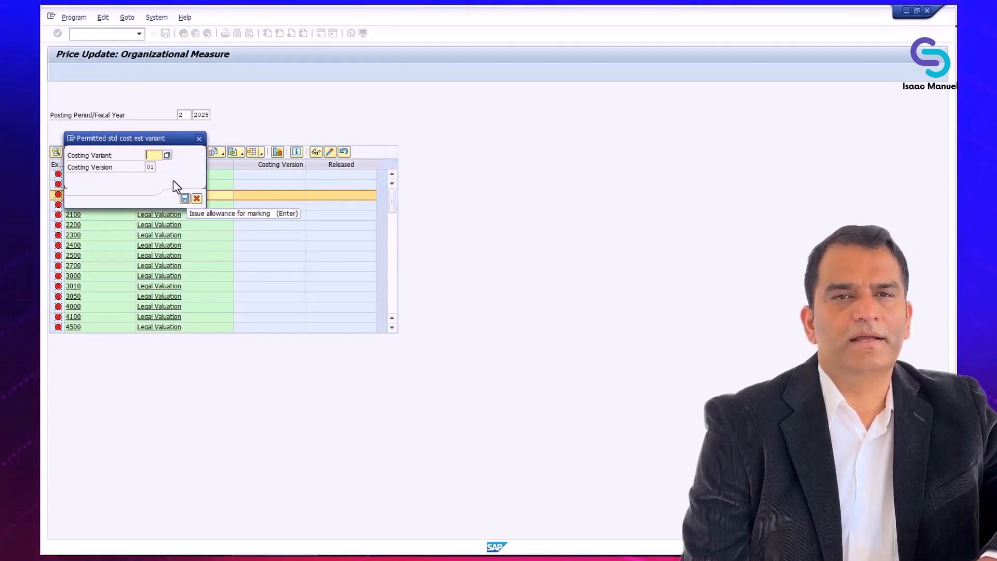
pyautogui.write('PP')
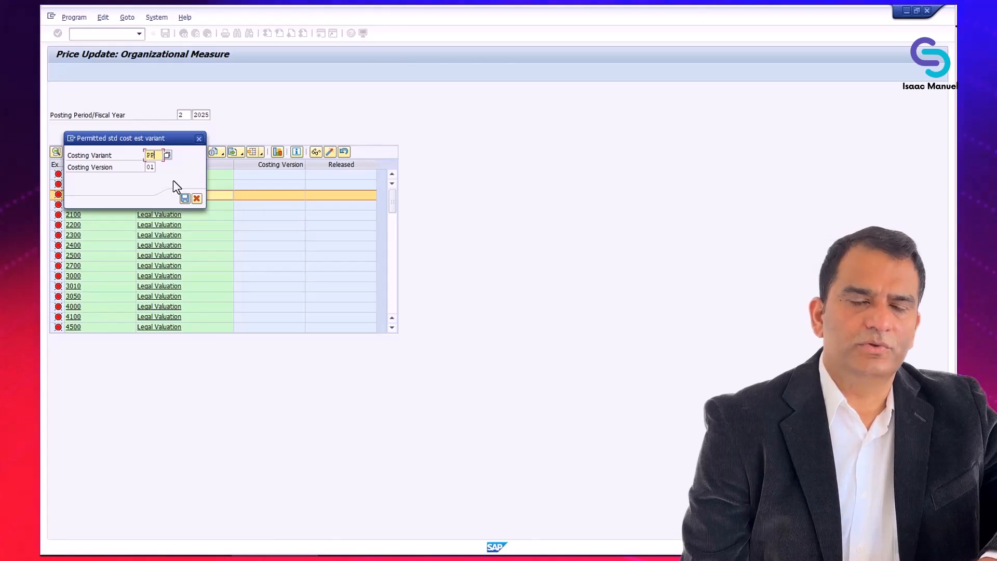
pyautogui.write('C1')
pyautogui.press('Tab')
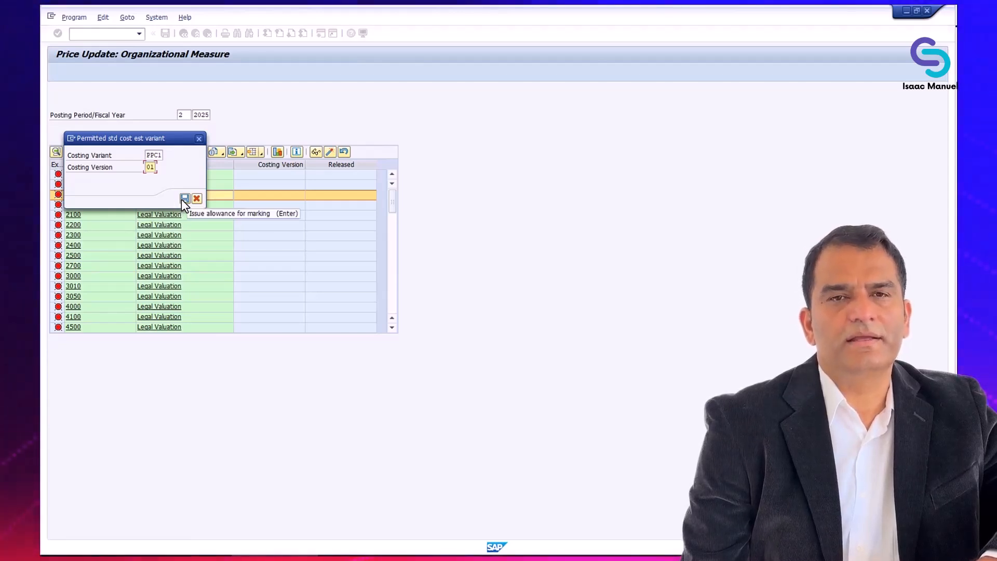
pyautogui.click(184, 199)
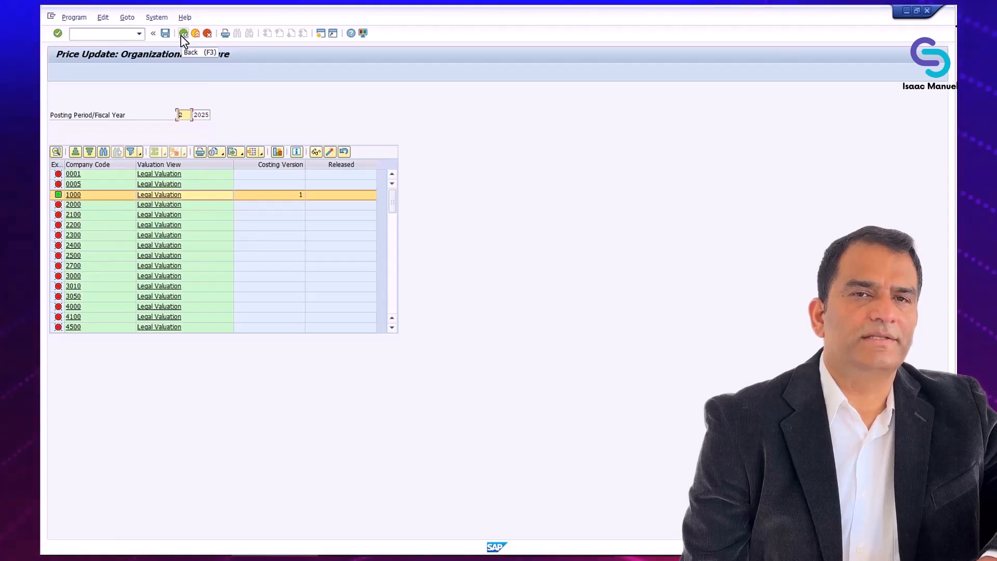
pyautogui.click(182, 35)
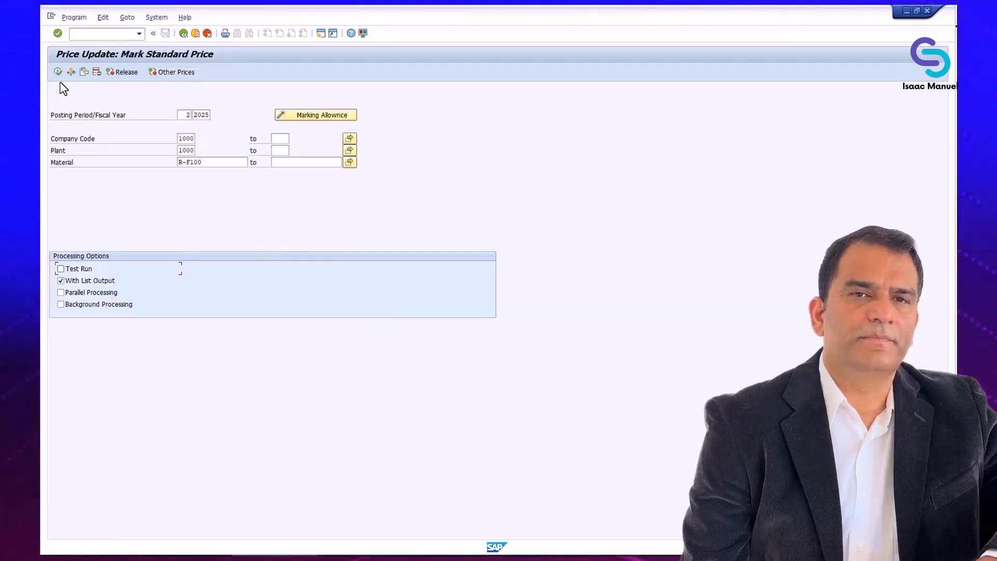
# Mark the standard price of R-F100 and return from the log and results list to the selection
pyautogui.click(57, 71)
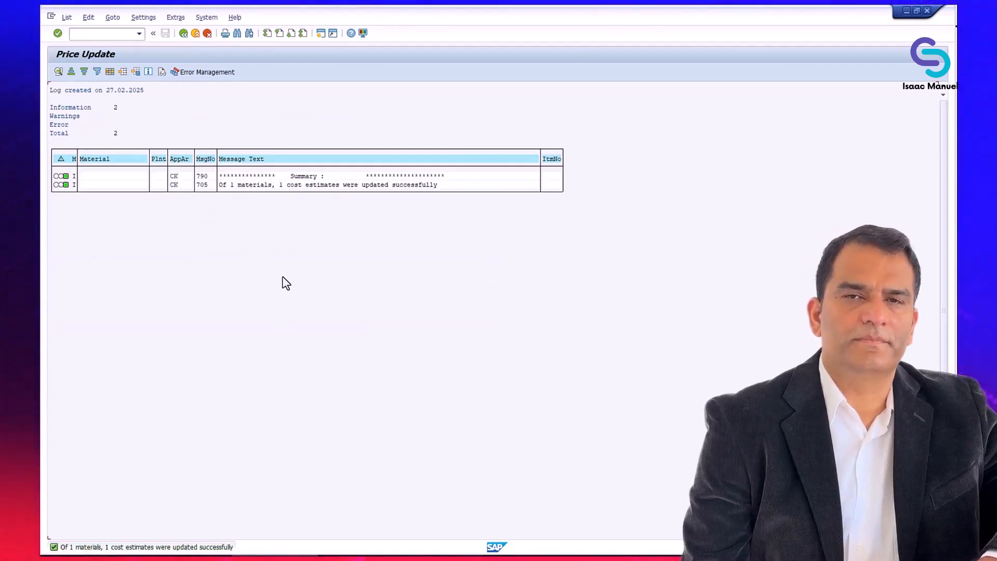
pyautogui.click(283, 278)
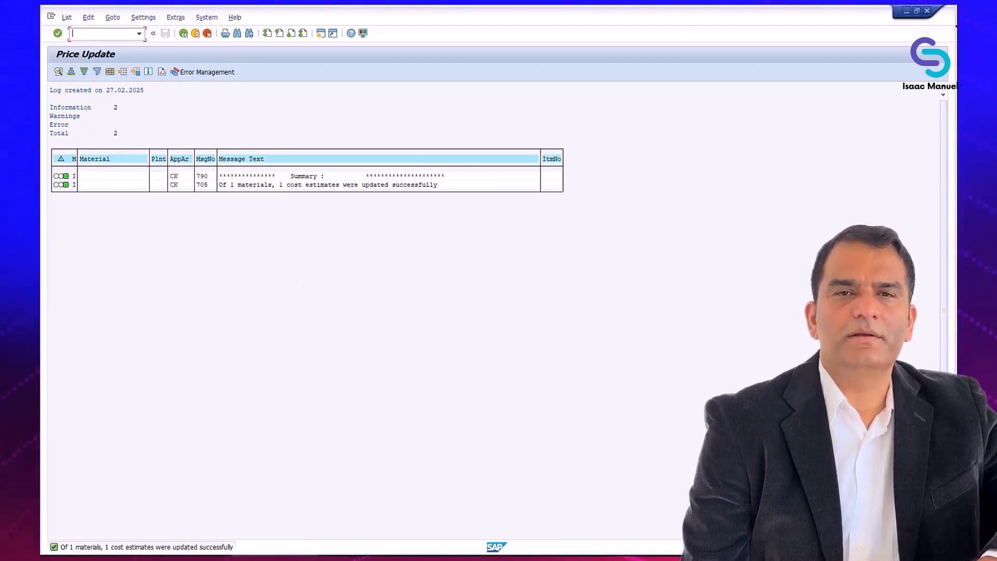
pyautogui.click(183, 33)
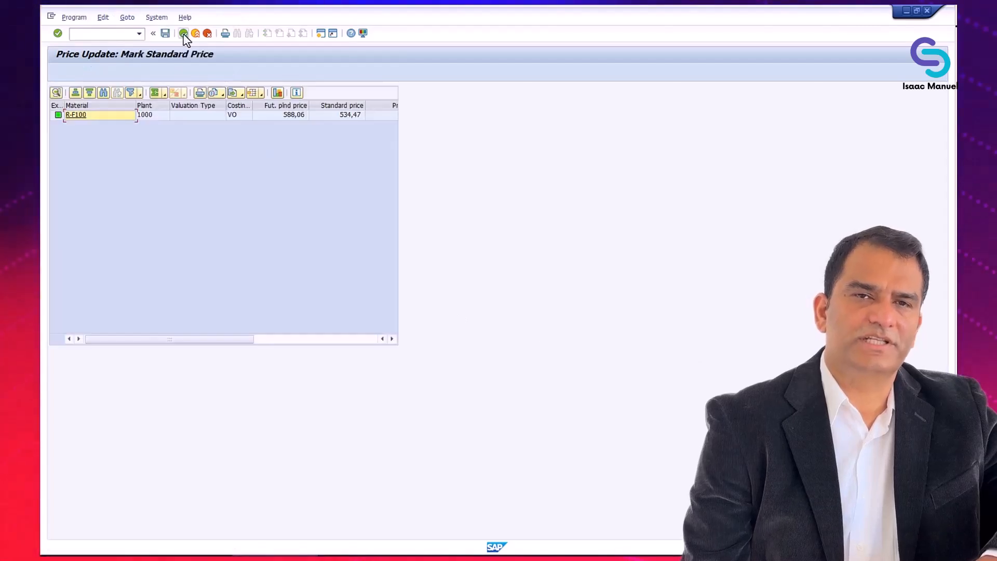
pyautogui.click(183, 33)
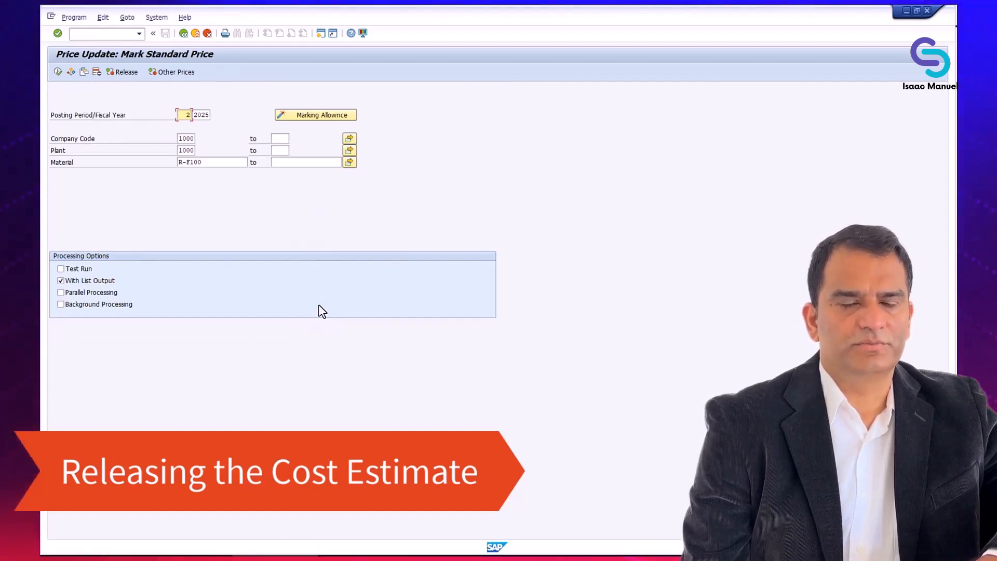
# Release the marked standard price of R-F100 and go back from the log to the results list
pyautogui.click(550, 353)
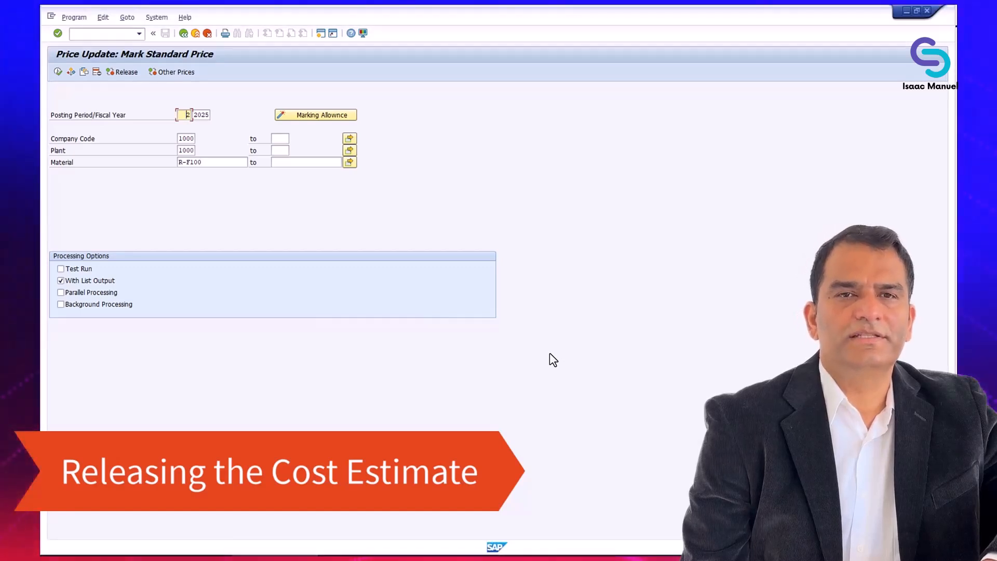
pyautogui.click(124, 73)
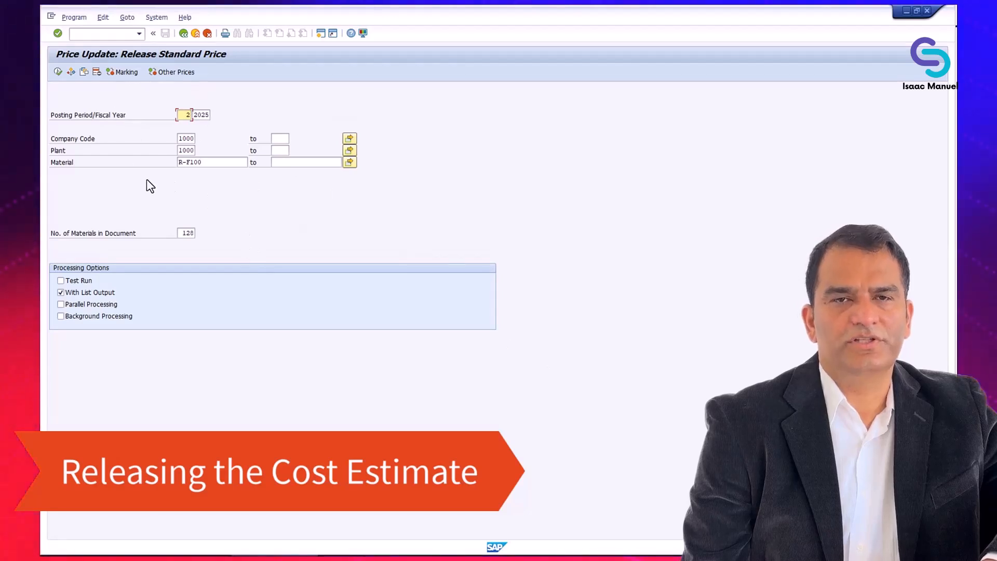
pyautogui.click(57, 72)
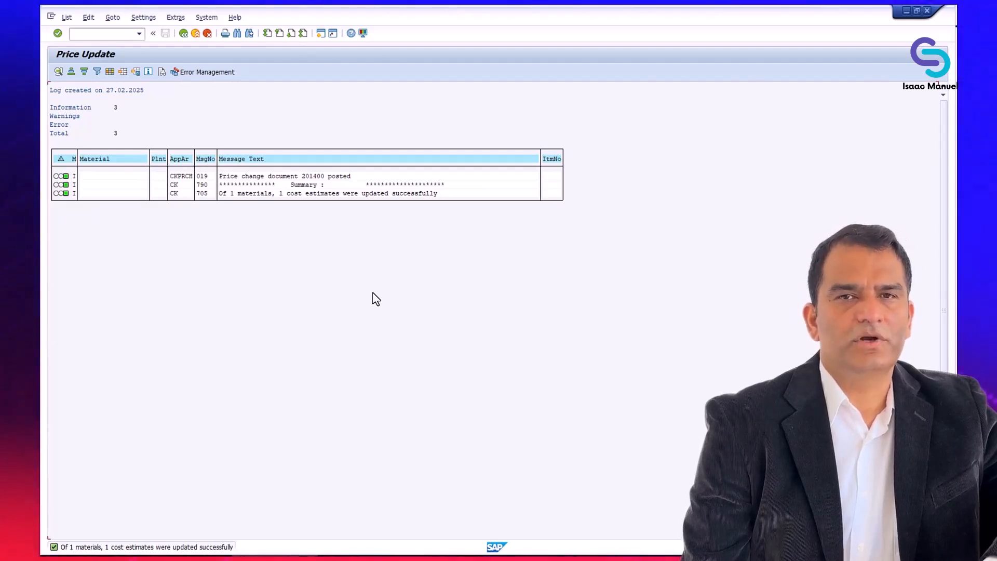
pyautogui.click(183, 35)
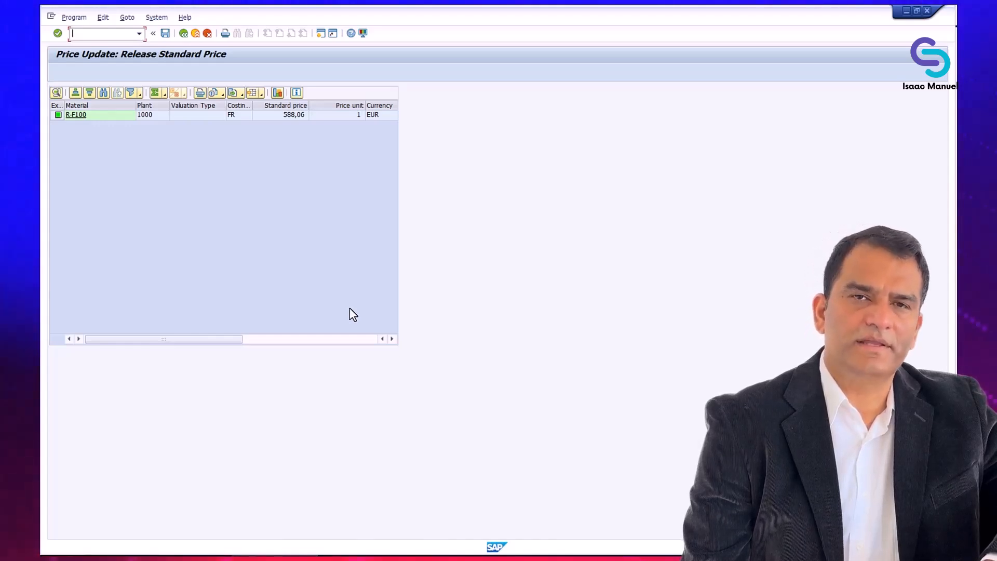
# Display the material master of R-F100 and examine the current planned price in its Costing 2 view
pyautogui.click(75, 115)
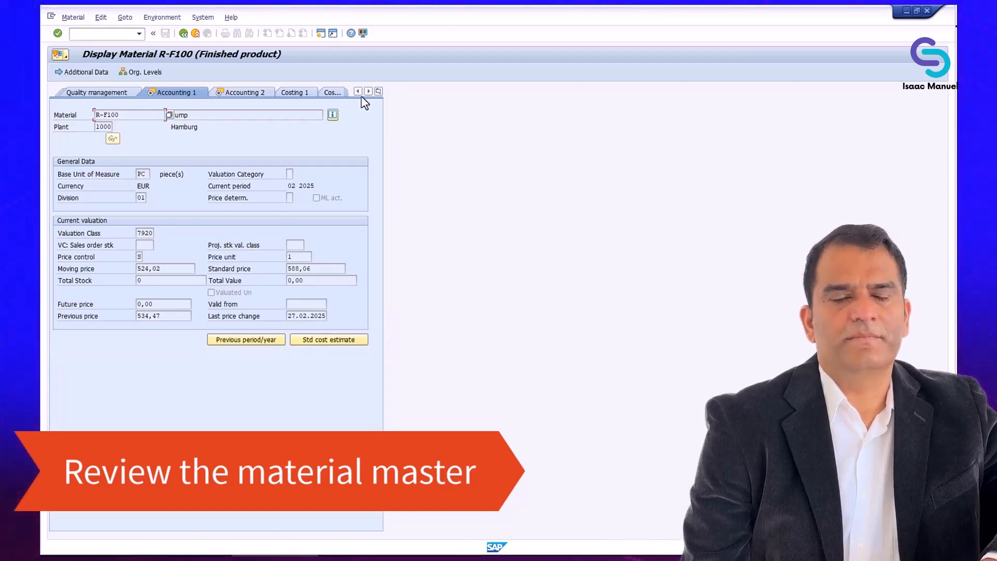
pyautogui.click(378, 92)
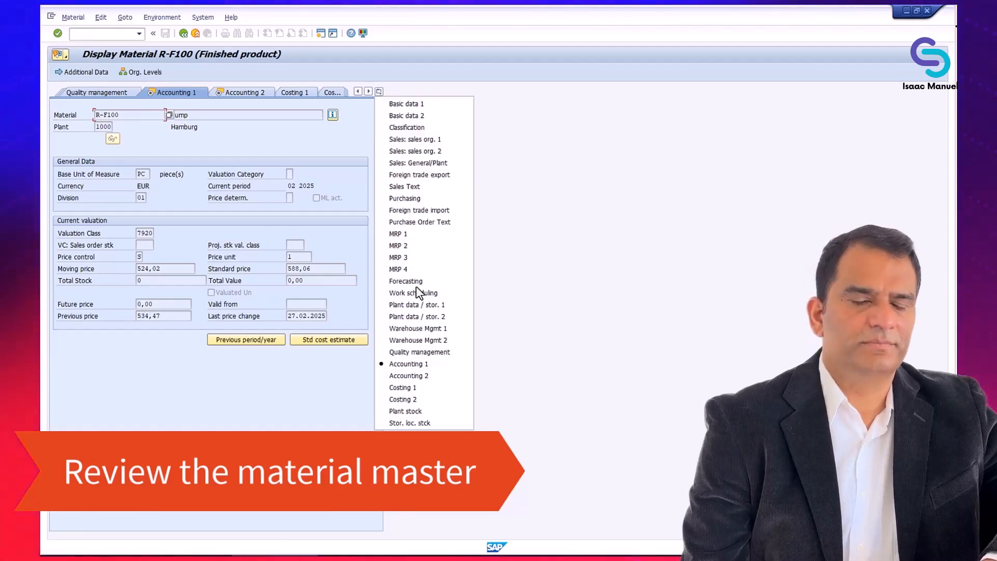
pyautogui.click(419, 398)
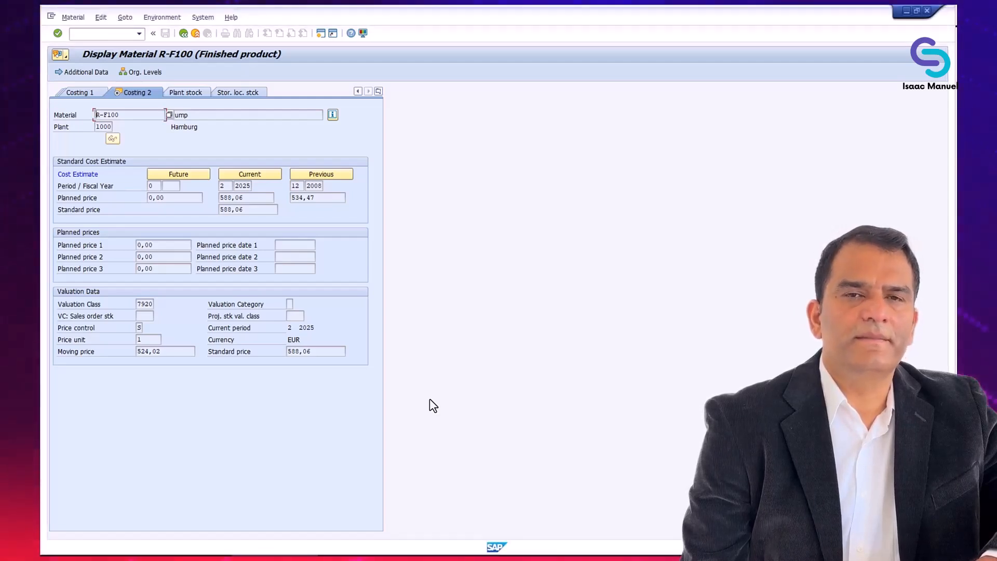
pyautogui.click(254, 197)
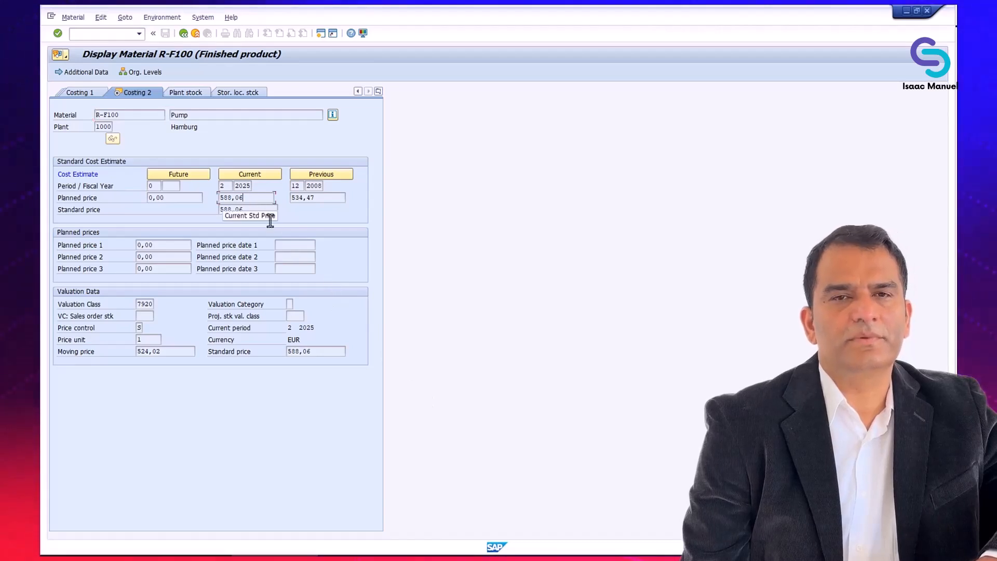